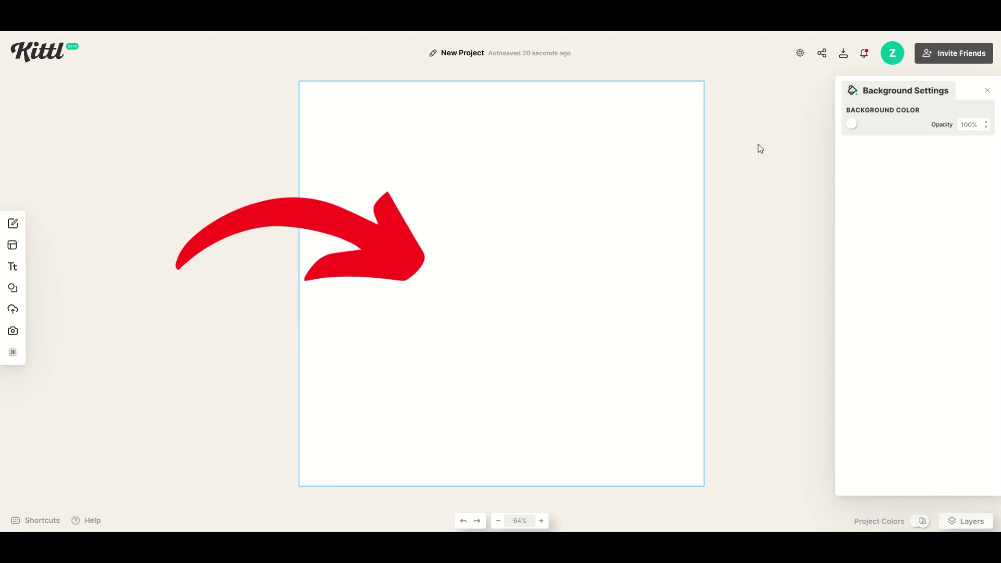
Set the canvas background colour to black (000000).
left_click(851, 125)
left_click_drag(783, 178, 680, 250)
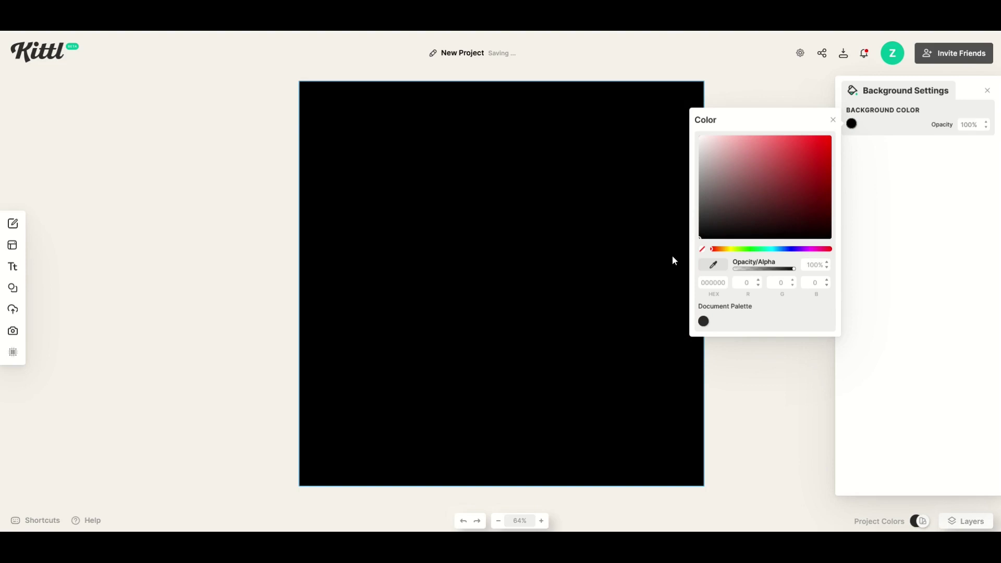
left_click(201, 252)
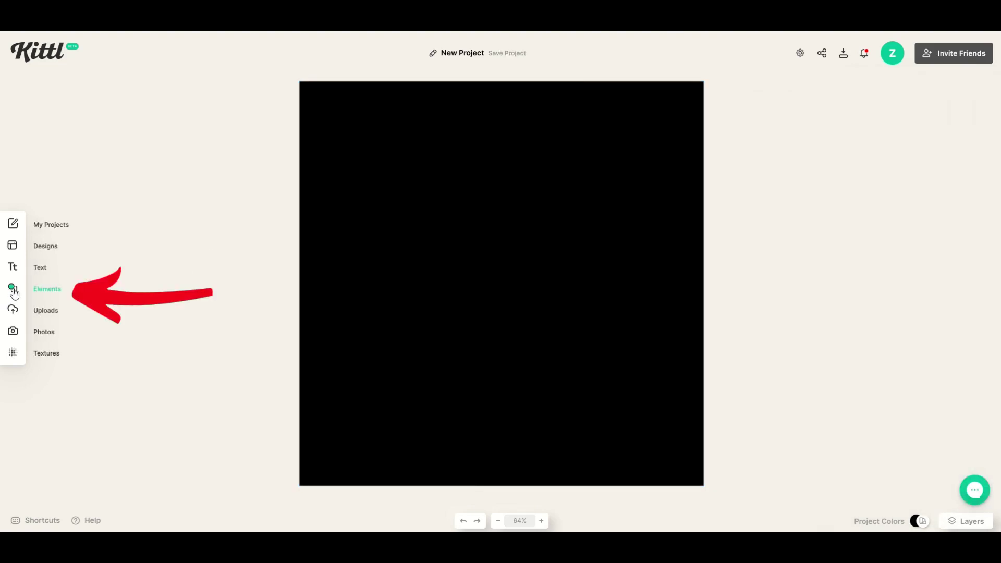
Search the element library for 'mushroom' and browse the results.
left_click(13, 290)
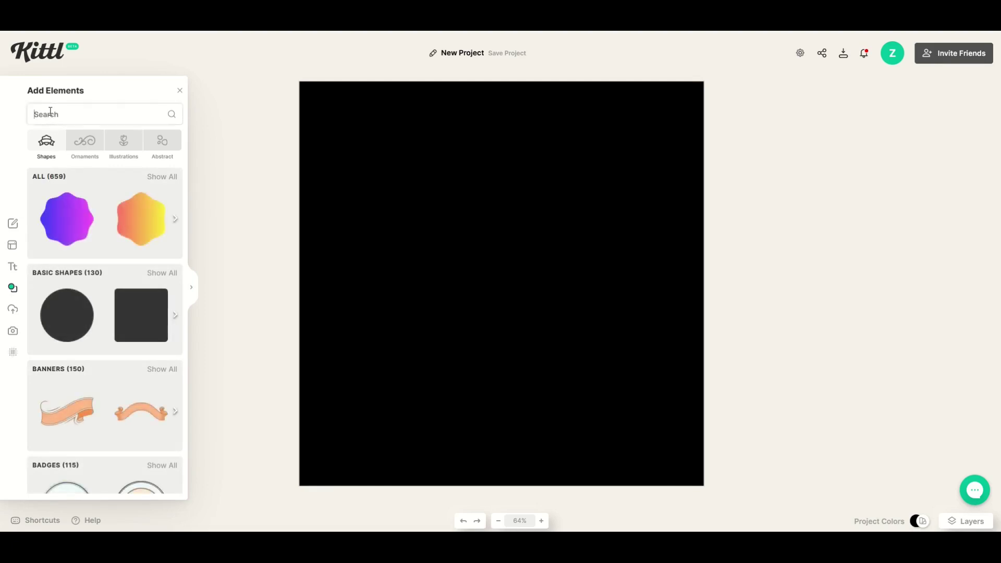
type("m")
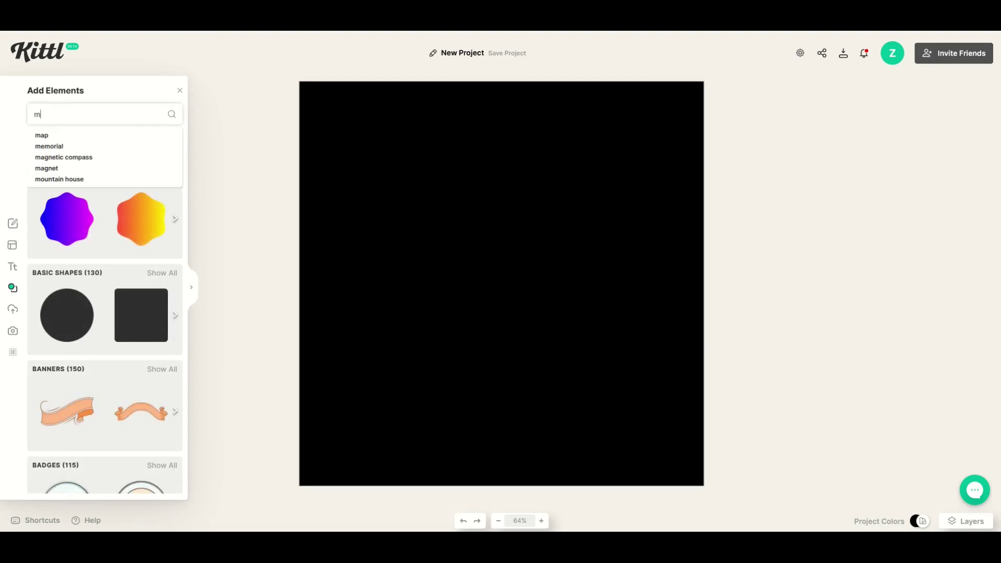
type("ushroom")
key("Return")
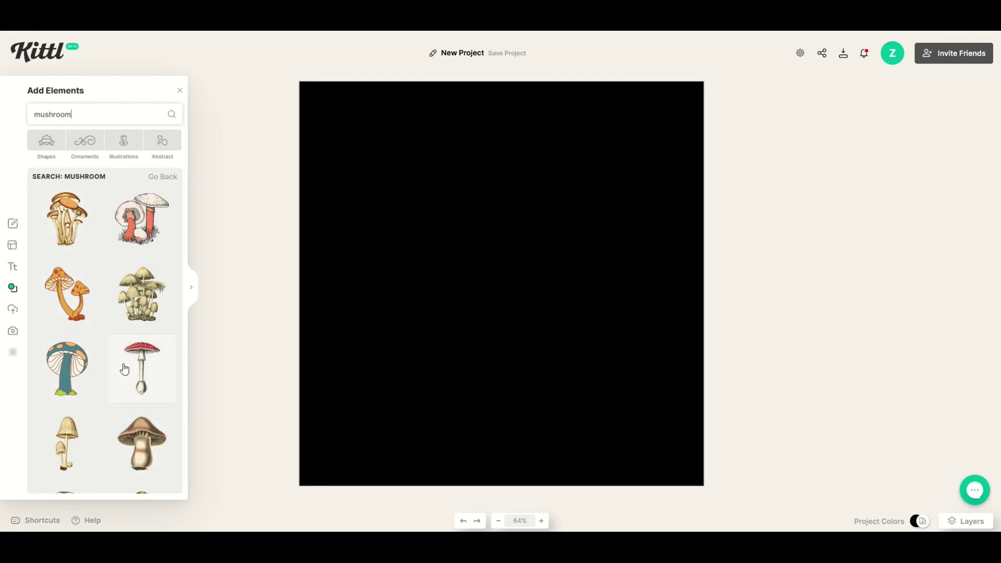
scroll(100, 284, "down", 3)
scroll(100, 284, "up", 3)
scroll(99, 284, "down", 2)
scroll(65, 352, "up", 2)
Add the first mushroom illustration, enlarge it, then delete it.
left_click(67, 215)
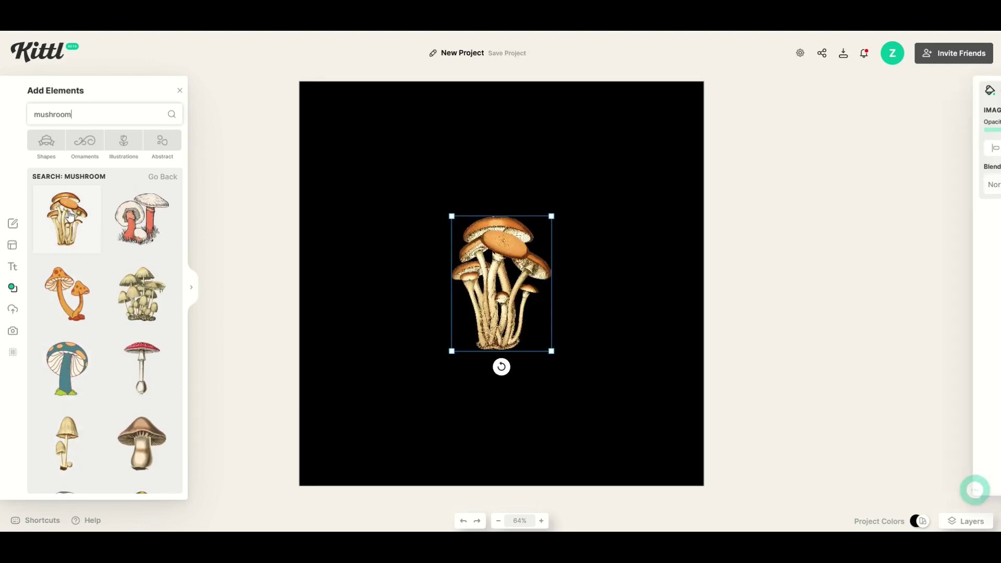
left_click_drag(451, 215, 478, 276)
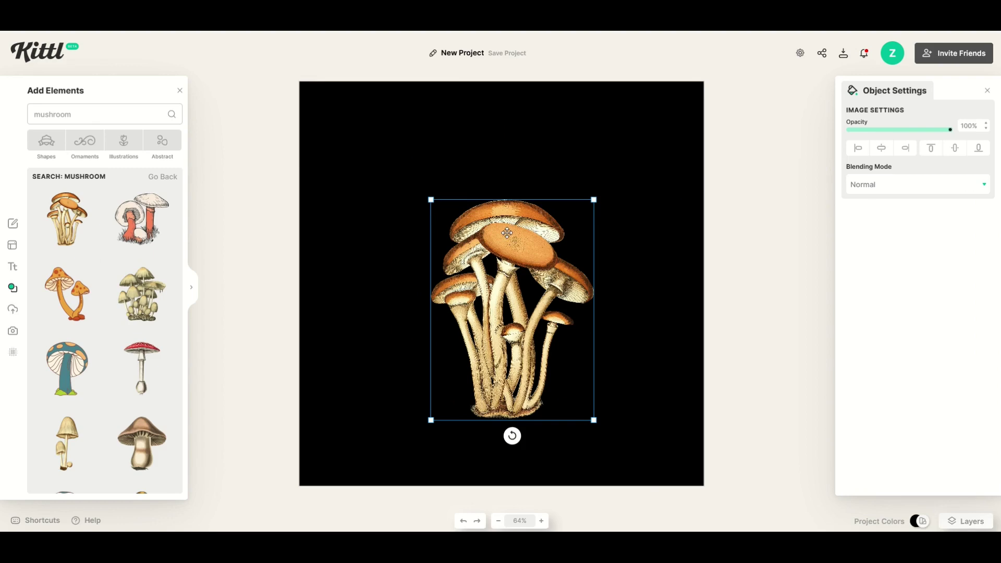
key("Delete")
Add the teal-stemmed mushroom and enlarge it down-right so its base meets the bottom edge.
left_click(75, 367)
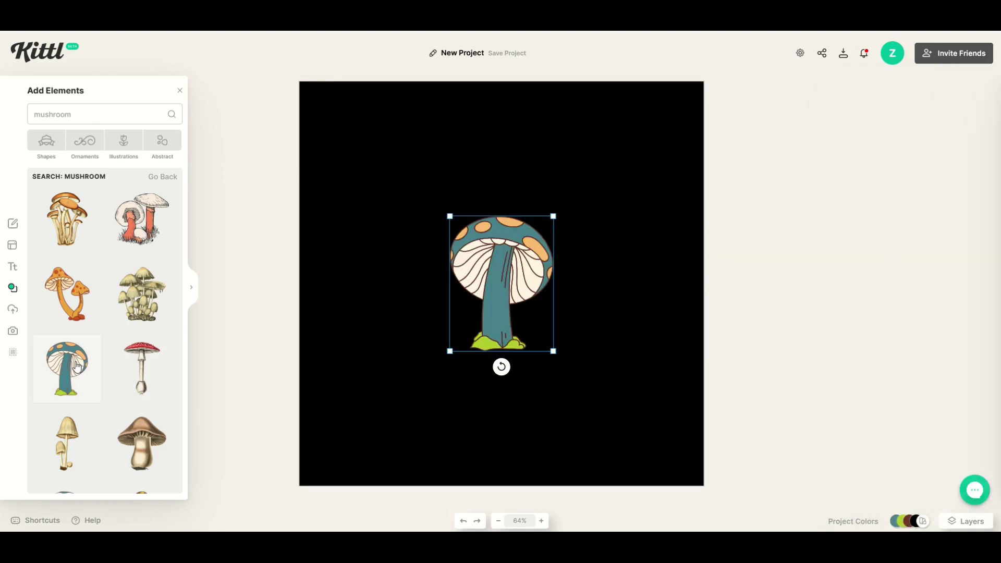
left_click_drag(449, 217, 544, 359)
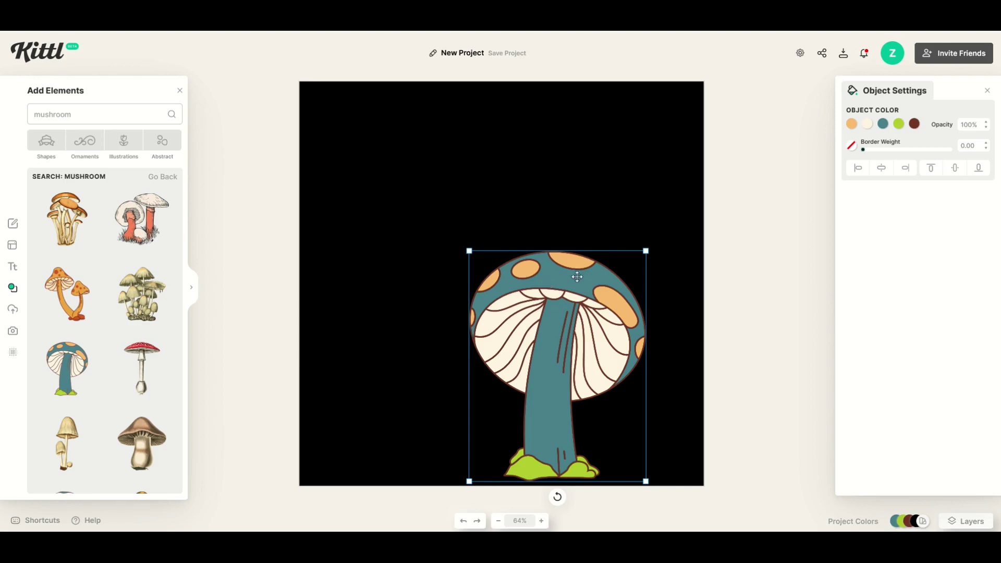
Recolour the mushroom's teal cap and stem bright green.
left_click(882, 125)
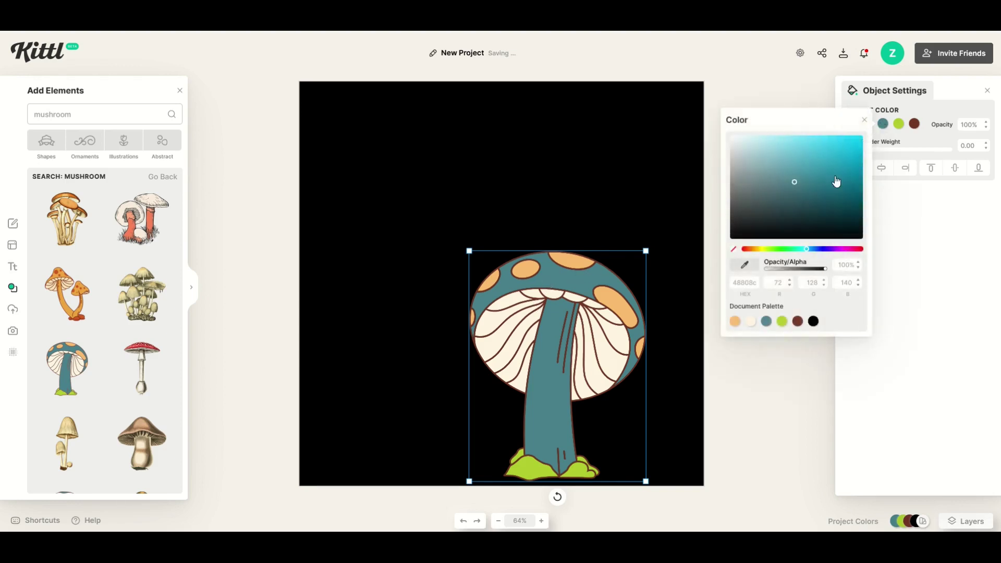
left_click(777, 249)
left_click(861, 138)
left_click(564, 261)
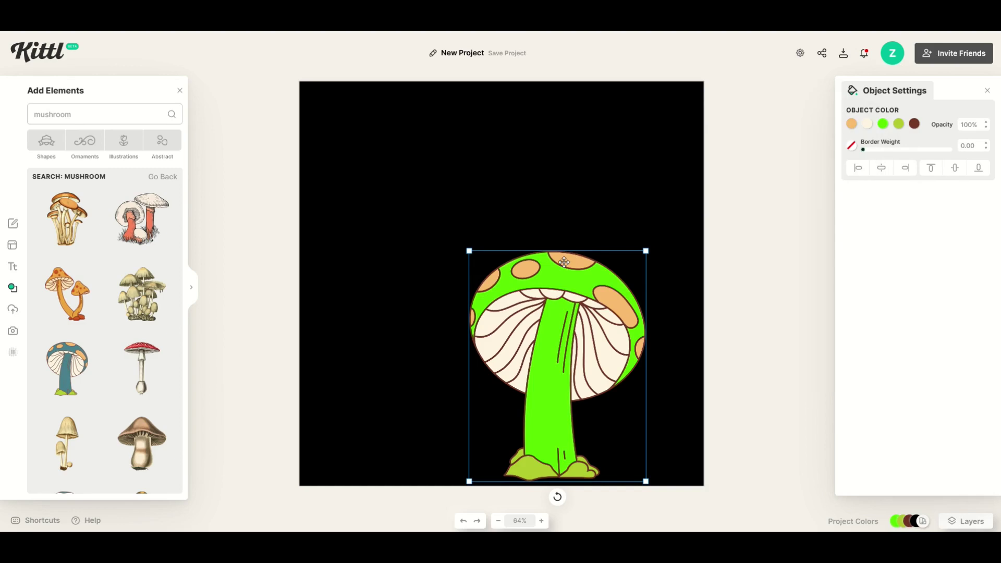
Turn the orange spots magenta and the olive base cyan.
left_click(851, 123)
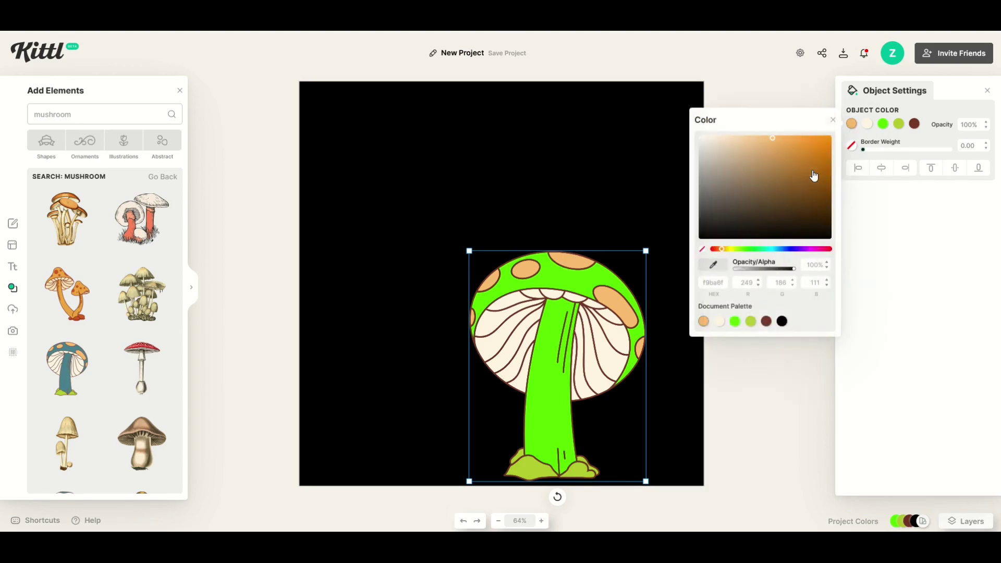
left_click(809, 250)
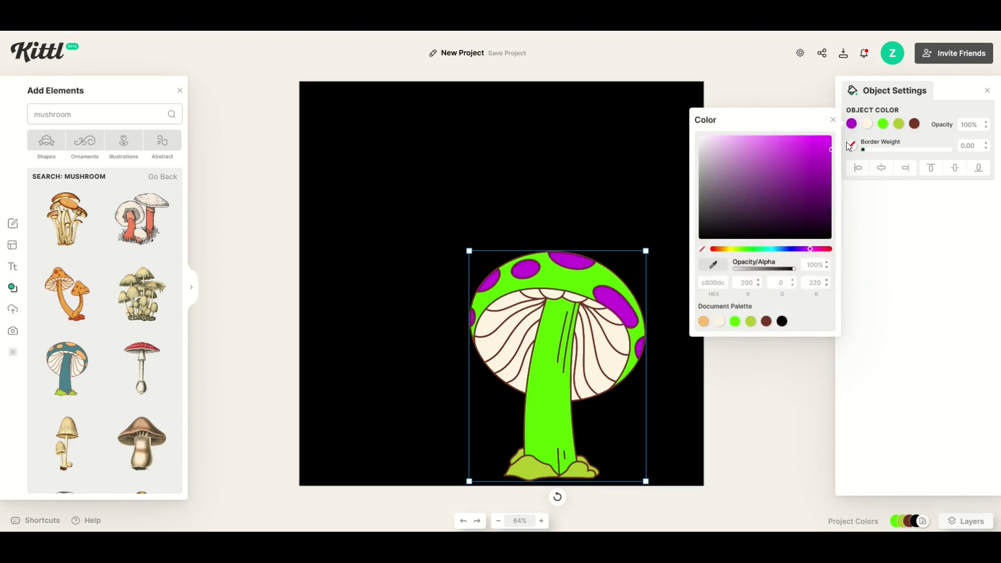
left_click(529, 468)
left_click(899, 124)
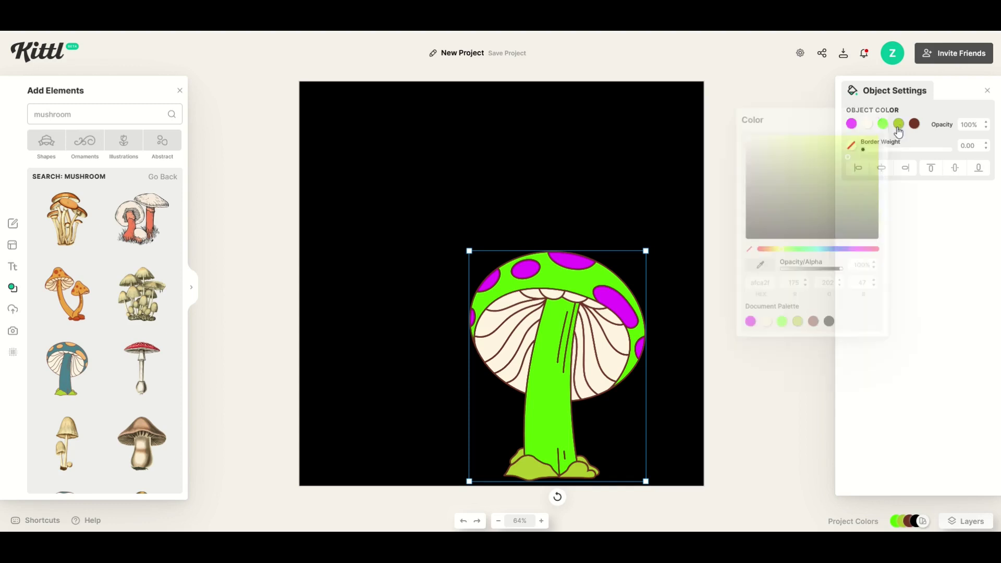
left_click(818, 250)
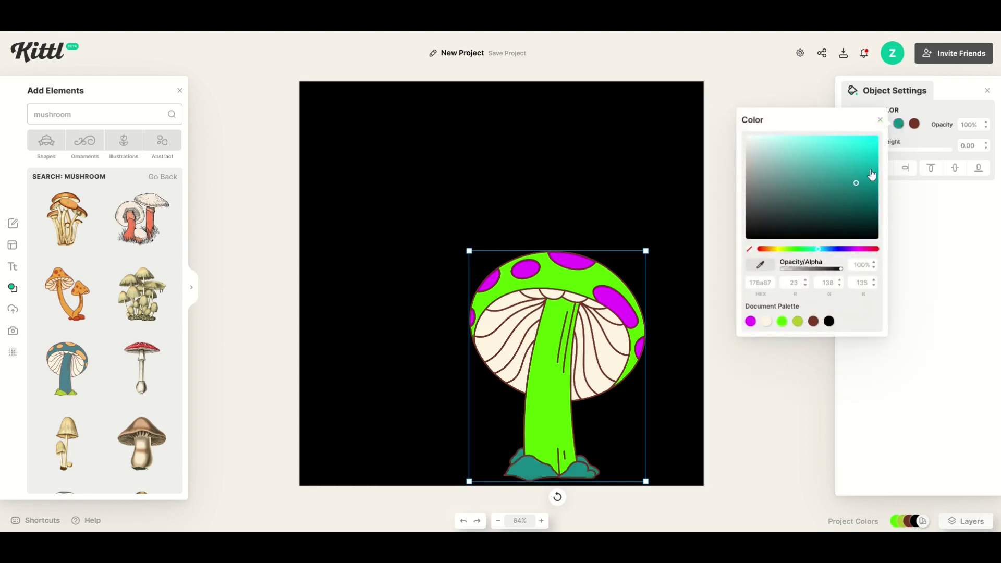
left_click(625, 152)
Nudge the mushroom slightly right and deselect it.
left_click_drag(560, 289, 587, 292)
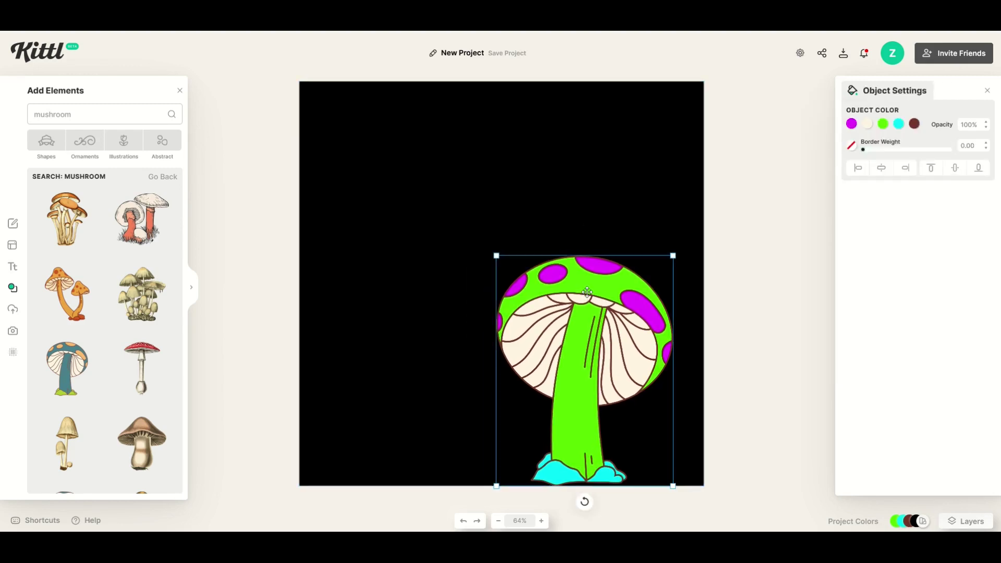
left_click(279, 289)
left_click(103, 117)
Search the element library for 'abstract'.
type("ab")
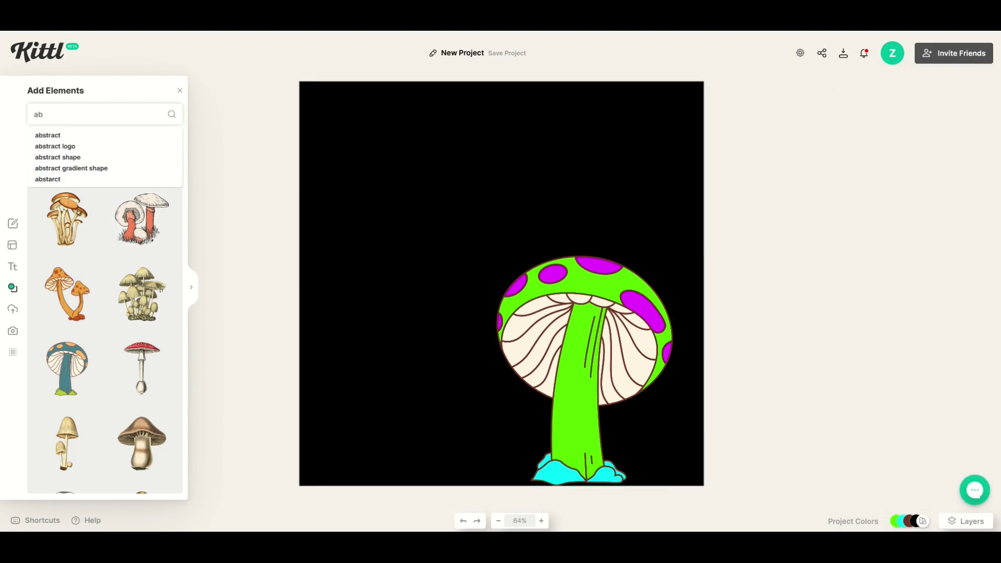
type("stract")
key("Return")
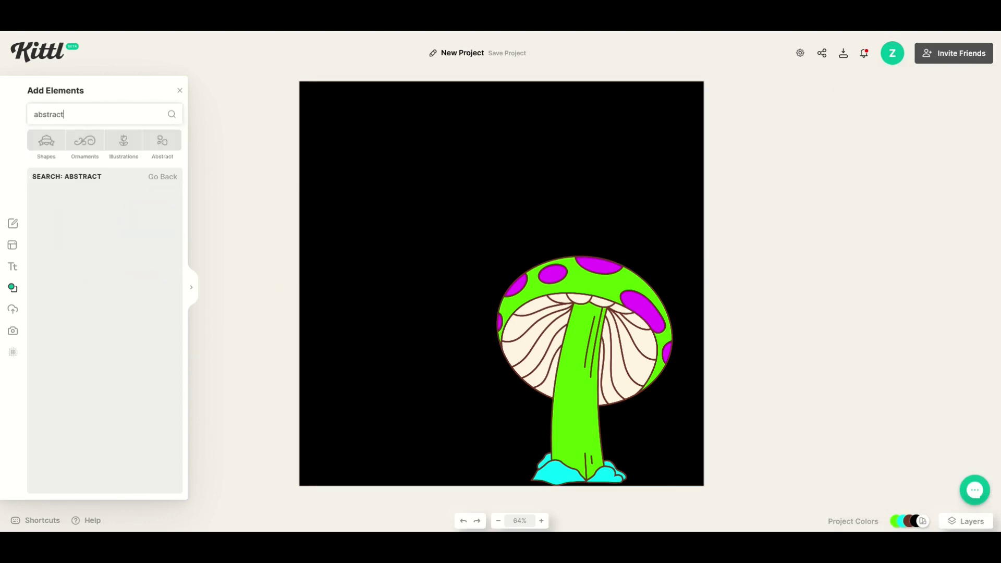
scroll(85, 230, "down", 2)
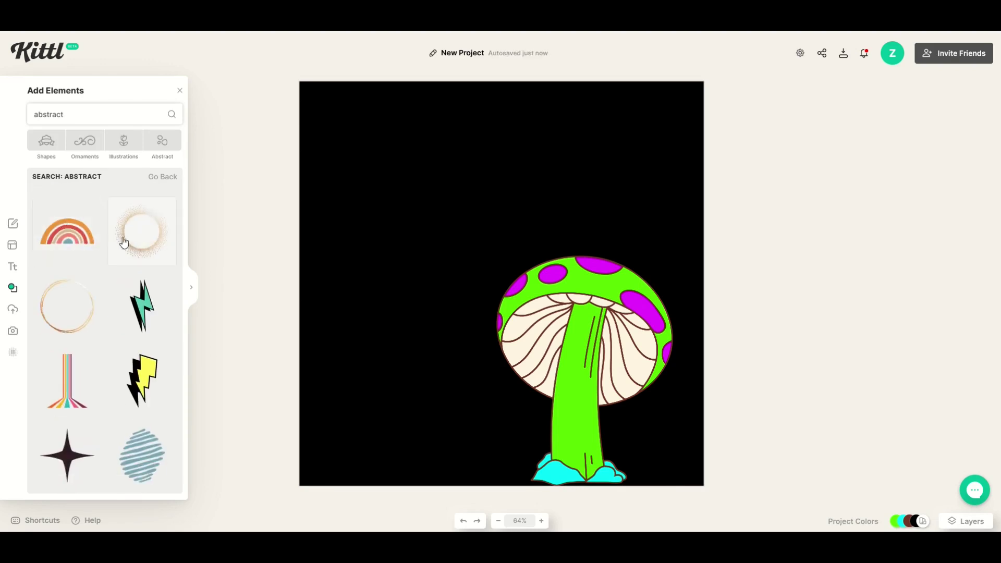
Try a dotted circle element on the canvas, then delete it.
left_click(141, 232)
left_click_drag(566, 349, 700, 458)
left_click_drag(540, 414, 526, 424)
left_click_drag(497, 163, 496, 161)
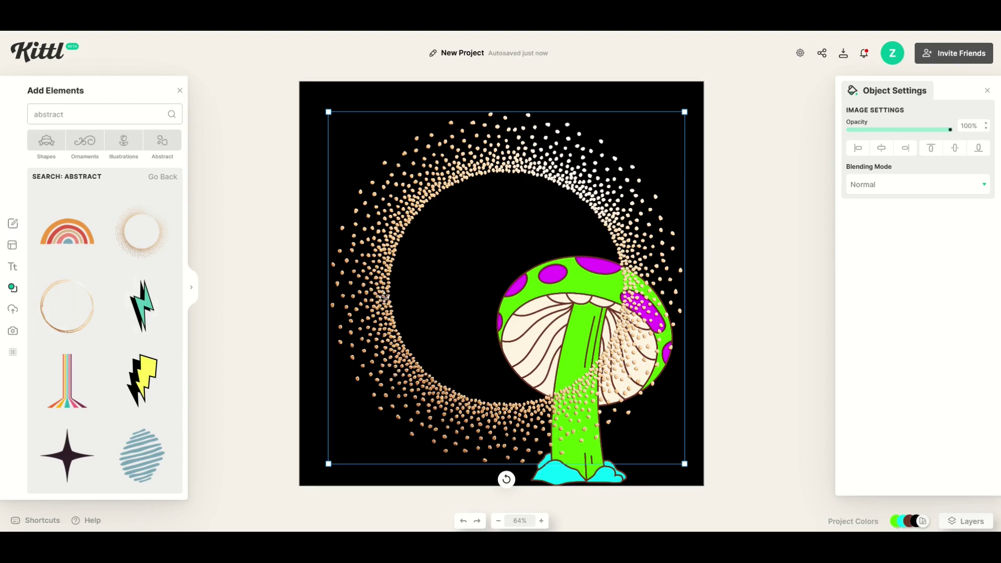
key("Delete")
scroll(139, 283, "down", 5)
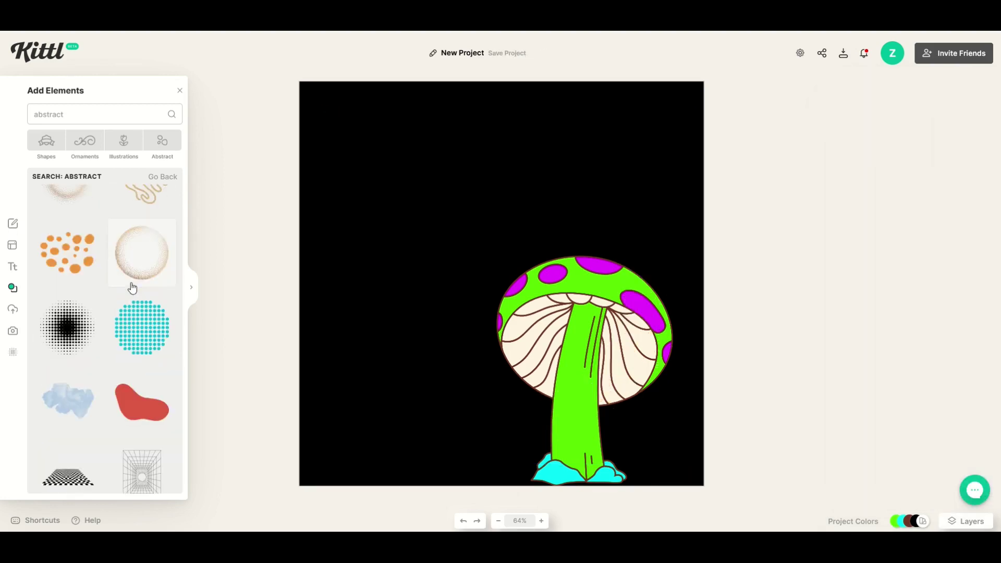
Add the black halftone dot element and recolour it red (ff0000).
left_click(76, 344)
left_click_drag(476, 283, 534, 330)
left_click(851, 123)
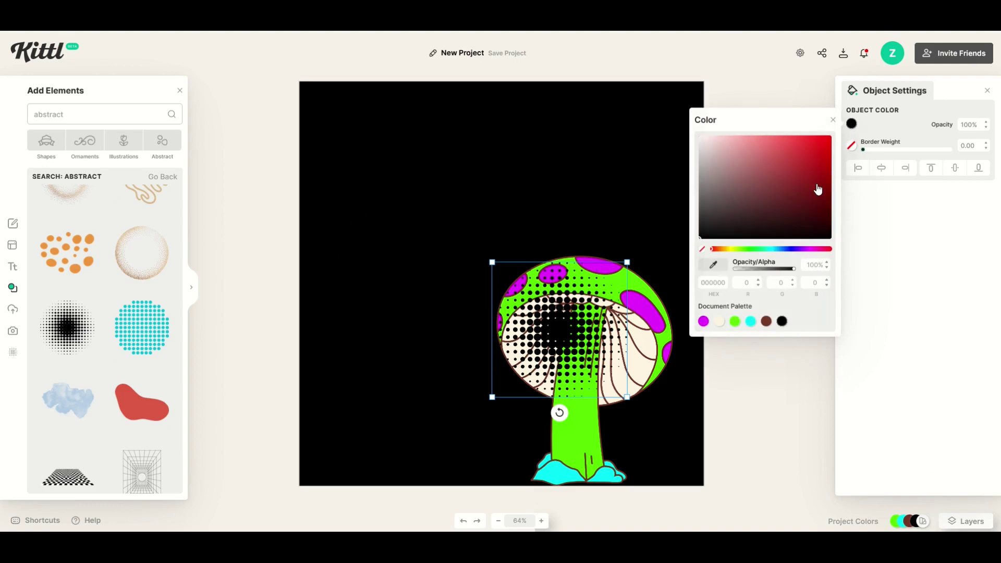
left_click_drag(803, 201, 833, 134)
Move the red halftone to the upper left and scale it over most of the canvas.
left_click_drag(585, 324, 426, 166)
left_click_drag(467, 239, 881, 562)
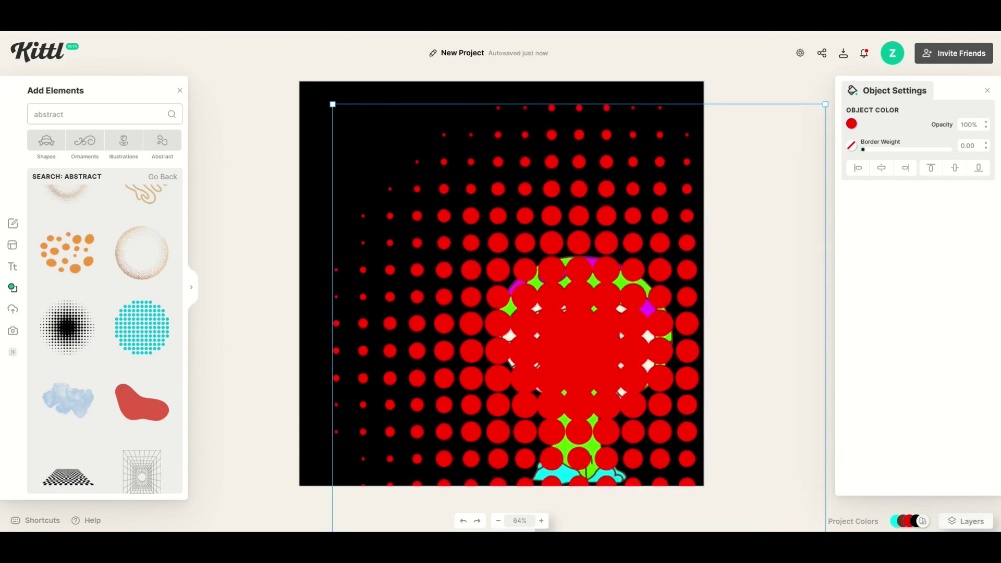
mouse_move(565, 372)
left_mouse_down()
mouse_move(551, 366)
mouse_move(582, 380)
mouse_move(567, 376)
left_mouse_up()
Send the red halftone behind the mushroom, nudge the mushroom right, and clear the selection.
right_click(567, 366)
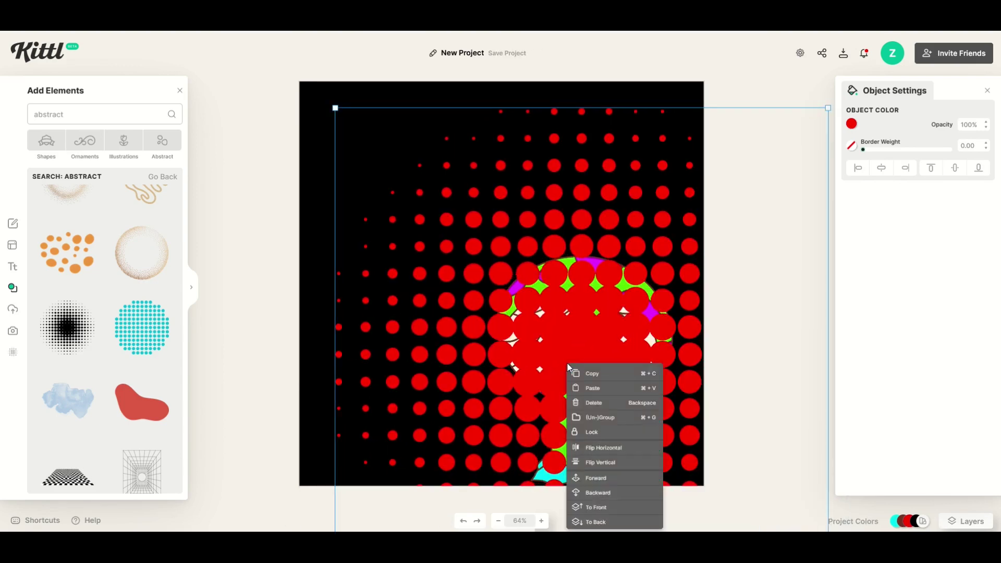
left_click(599, 521)
left_click_drag(578, 346, 589, 345)
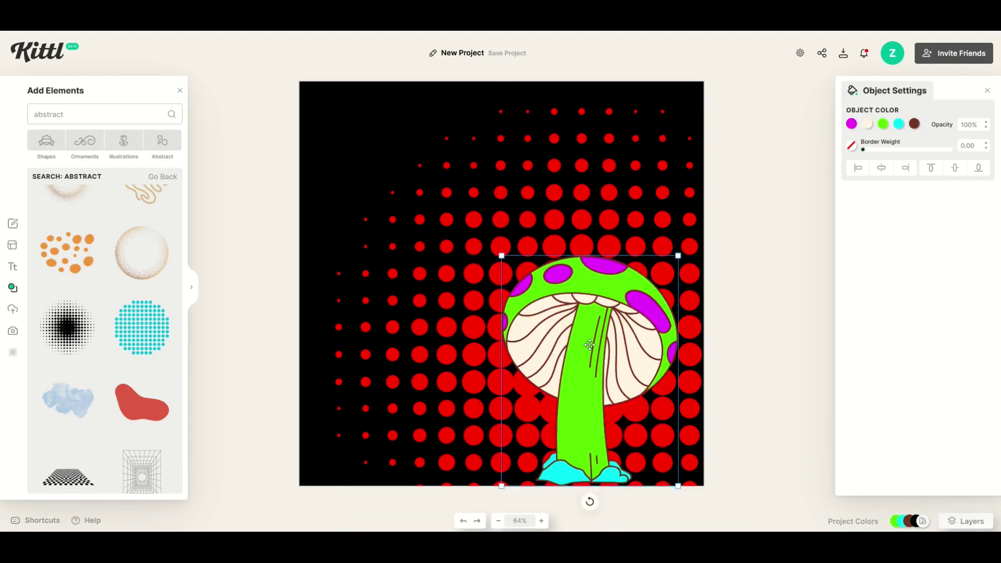
left_click(386, 257)
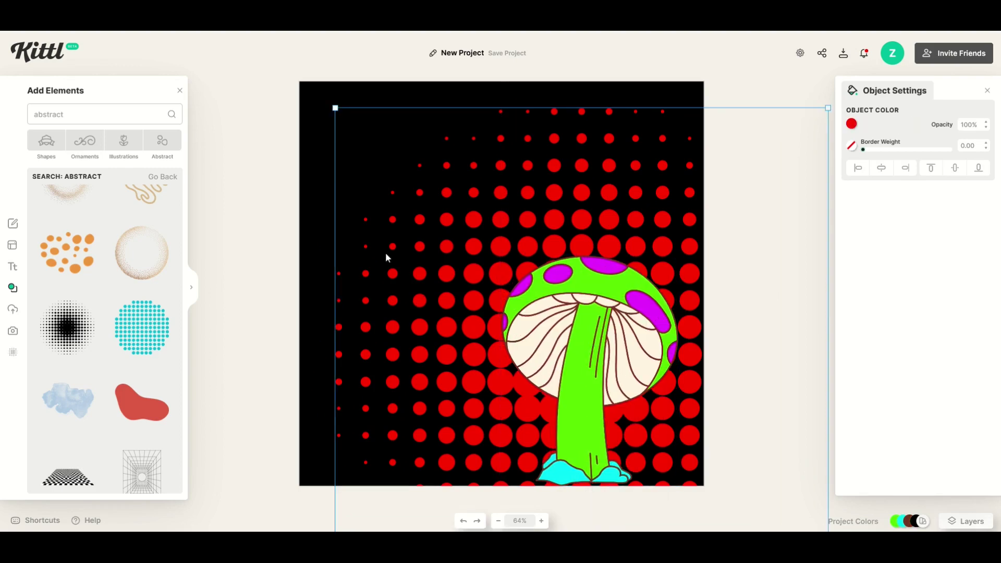
left_click(269, 188)
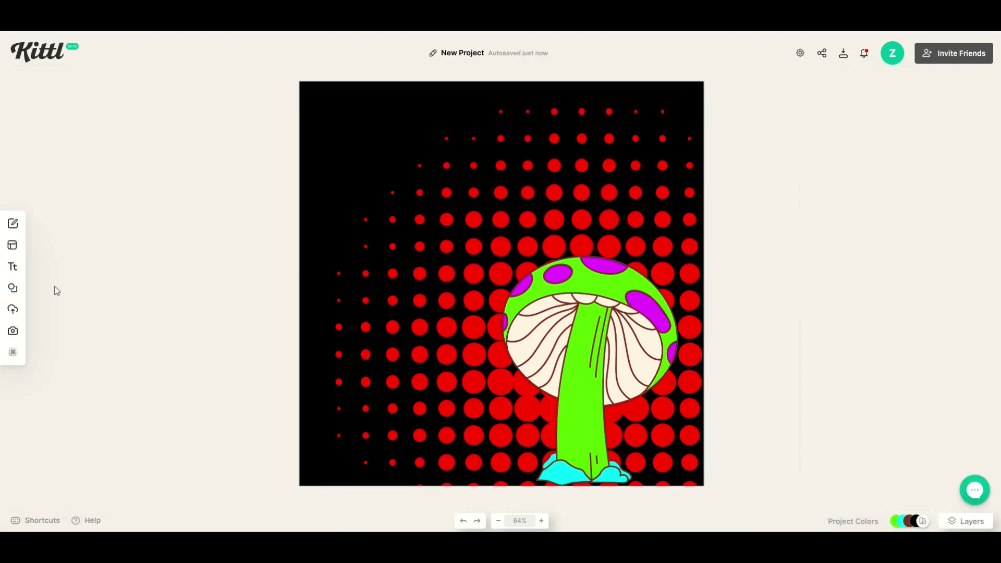
Show all shapes in the element library and scroll through them.
left_click(13, 287)
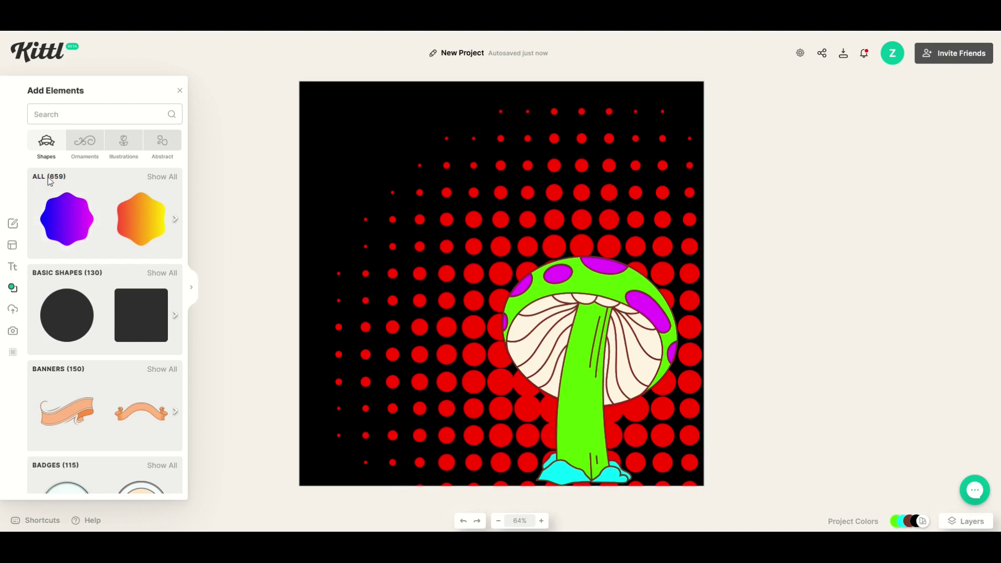
left_click(155, 177)
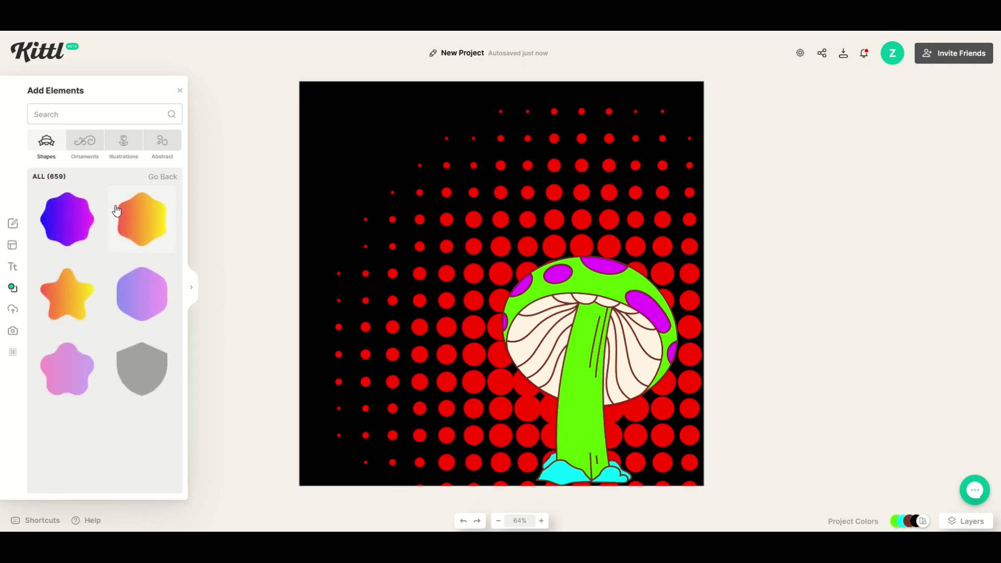
scroll(102, 252, "down", 8)
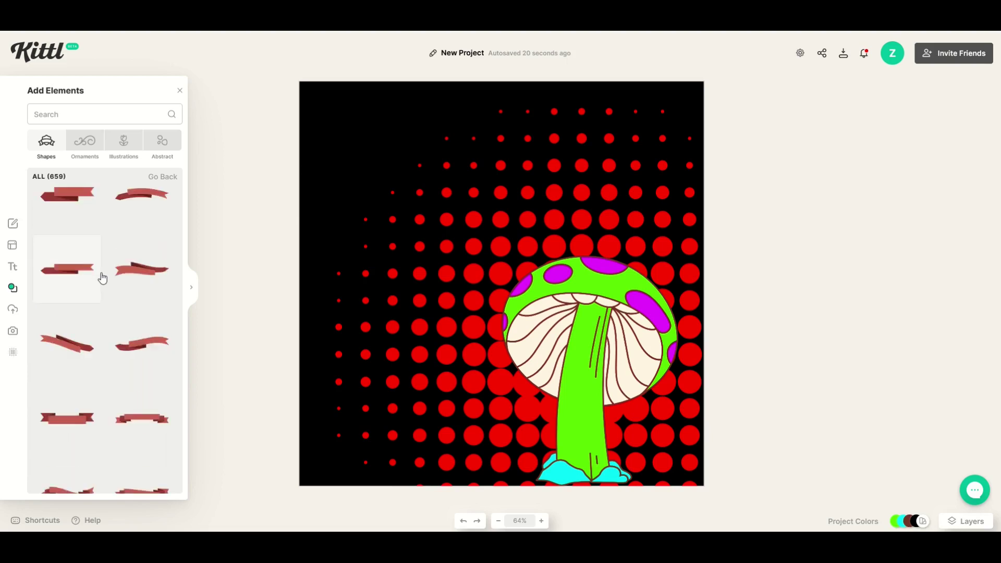
scroll(102, 278, "down", 10)
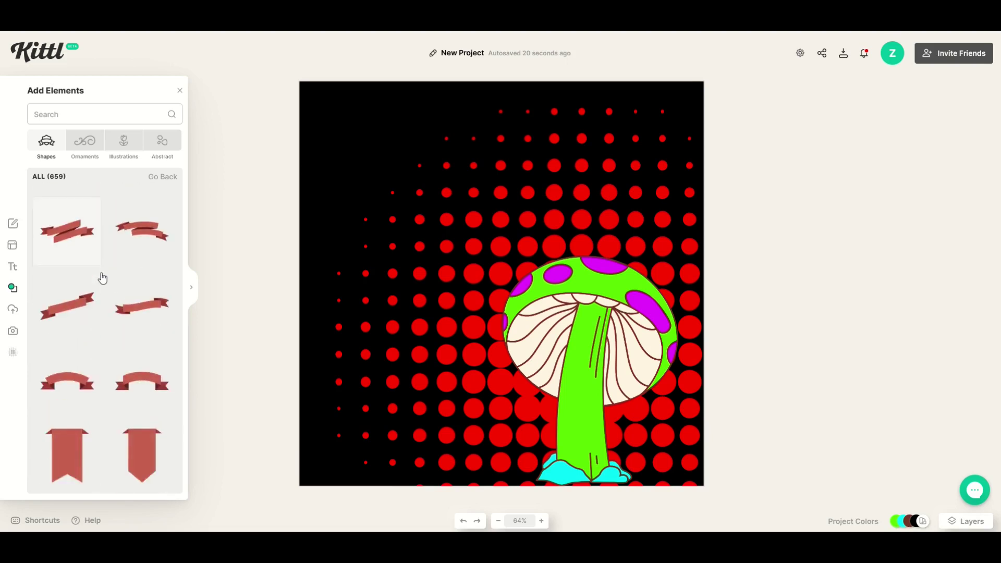
scroll(101, 274, "down", 10)
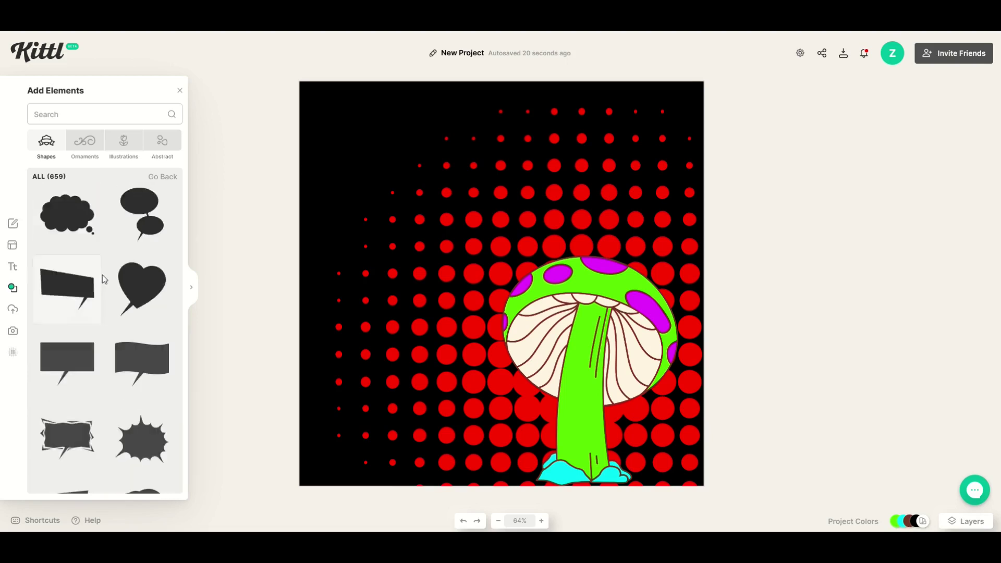
scroll(103, 274, "down", 10)
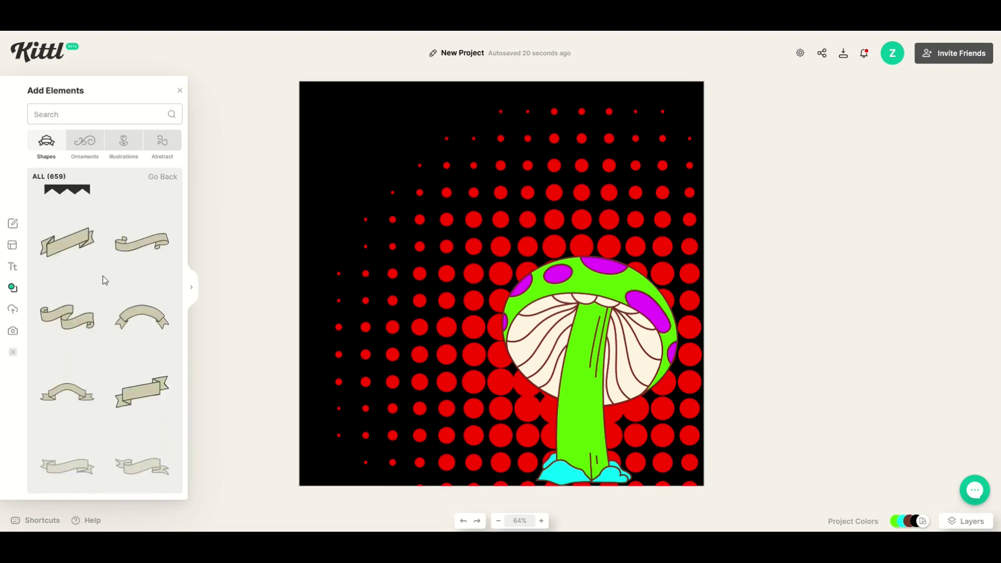
scroll(103, 276, "down", 10)
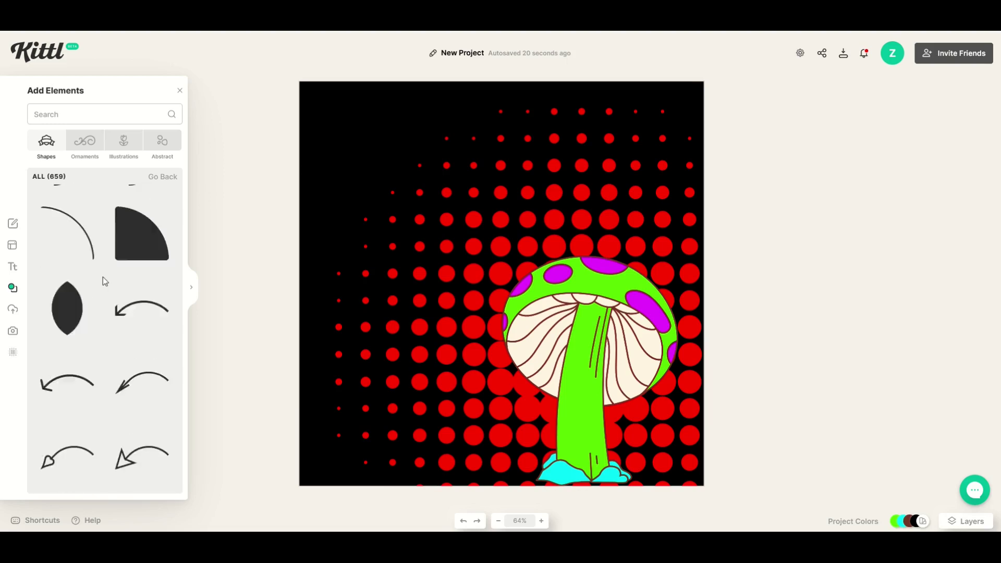
scroll(102, 277, "down", 10)
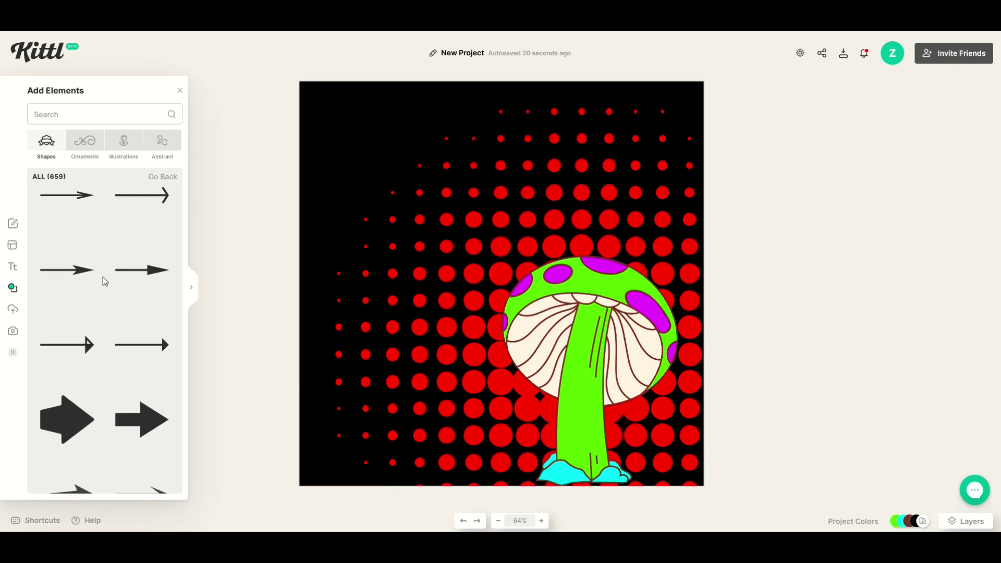
scroll(103, 282, "down", 10)
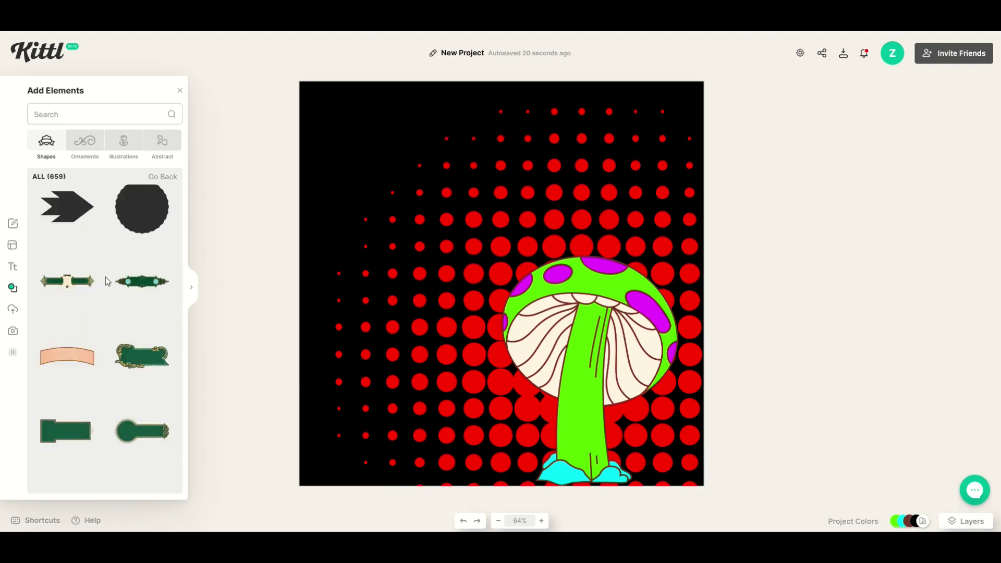
scroll(105, 277, "down", 7)
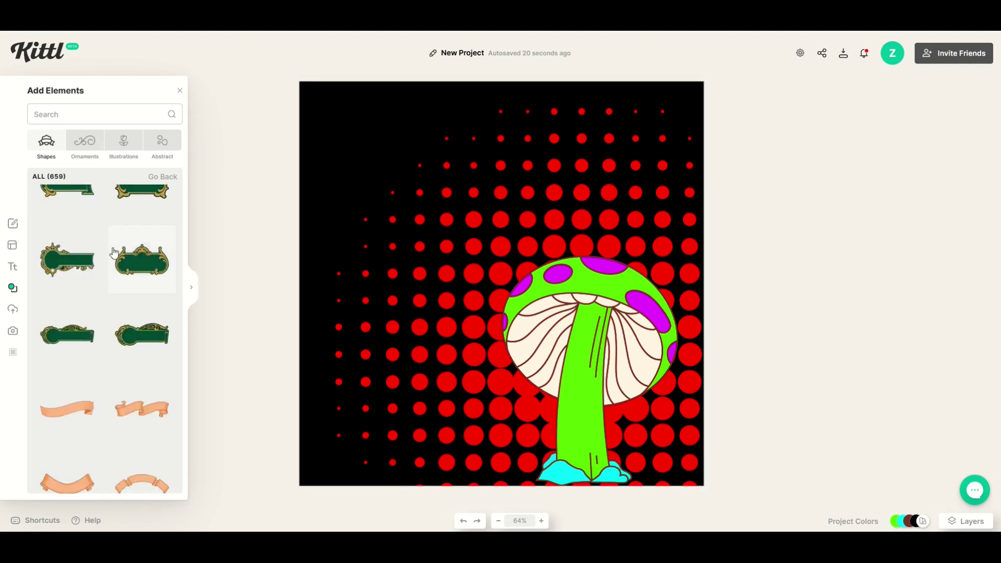
Switch to ornaments and show all 14 Rays ornaments.
left_click(94, 150)
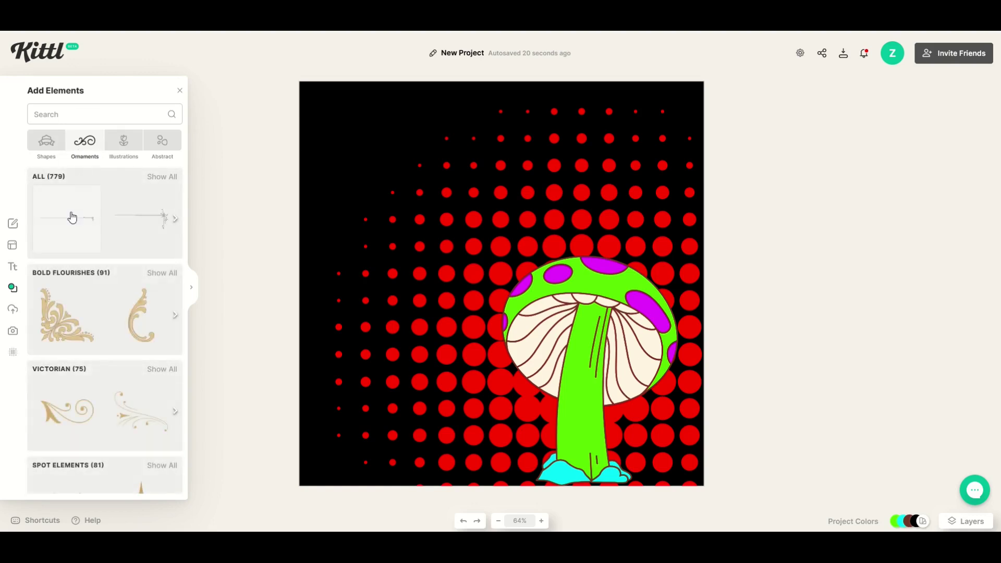
scroll(78, 249, "down", 10)
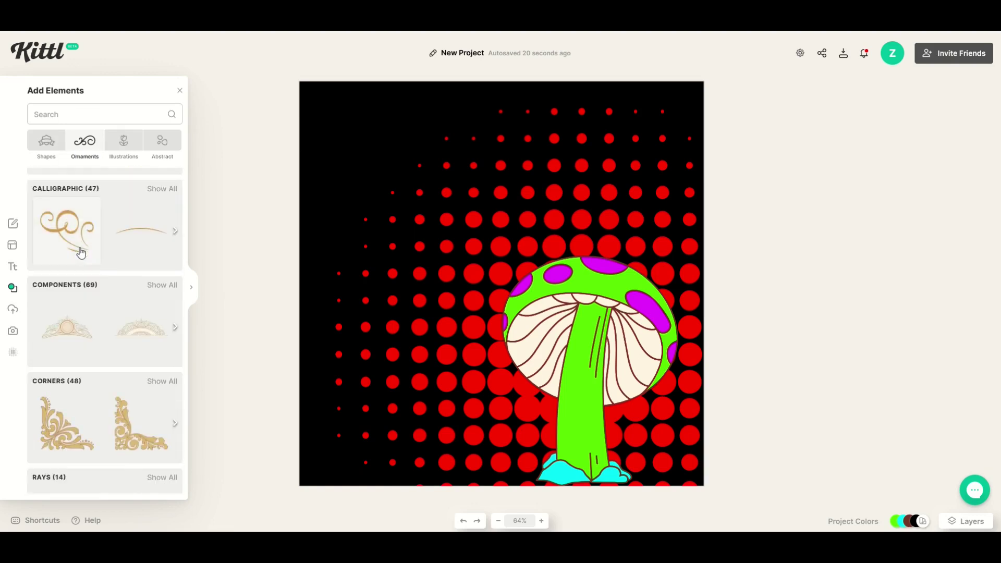
scroll(80, 252, "down", 4)
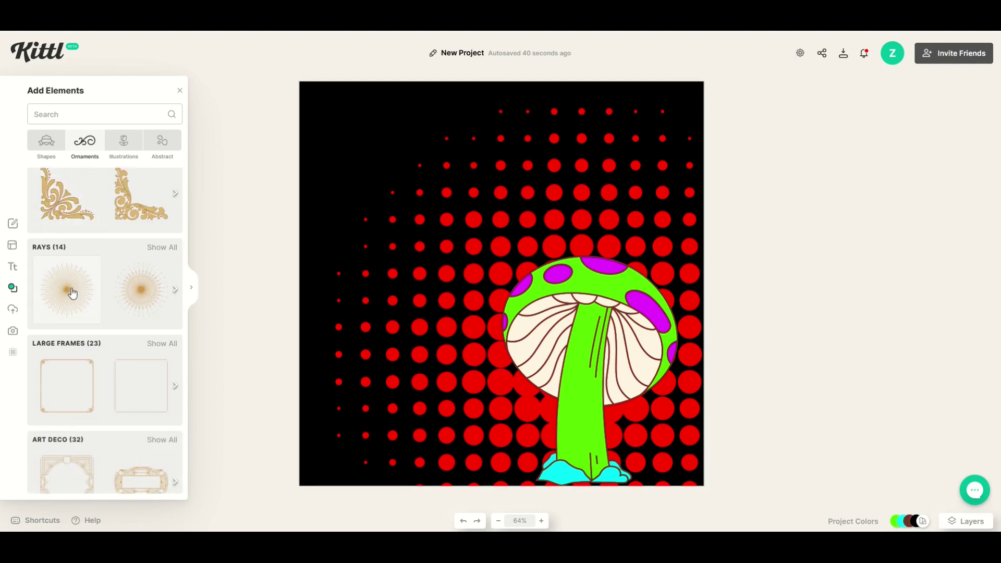
left_click(152, 249)
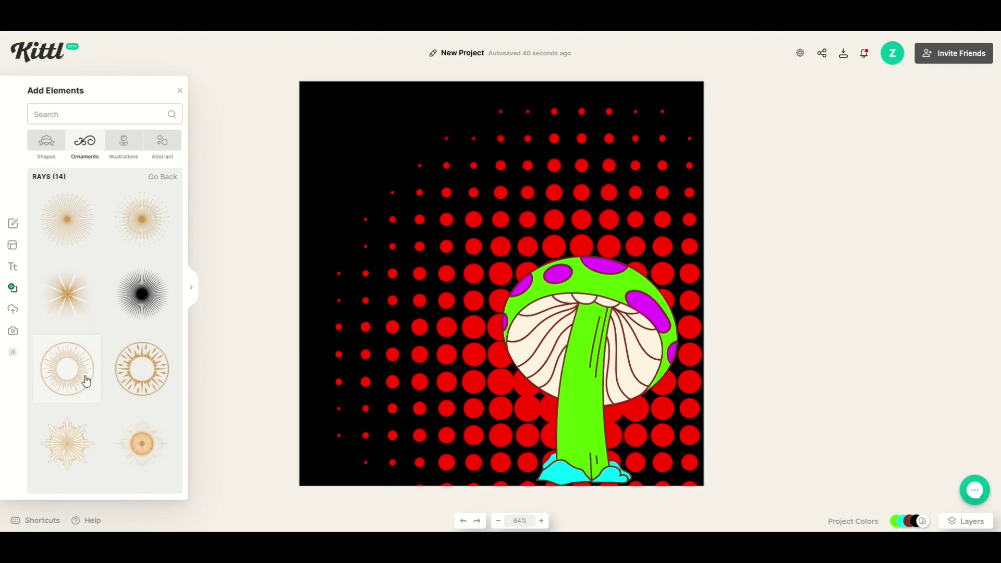
Add the circular rays ornament and move it to the upper left.
left_click(52, 382)
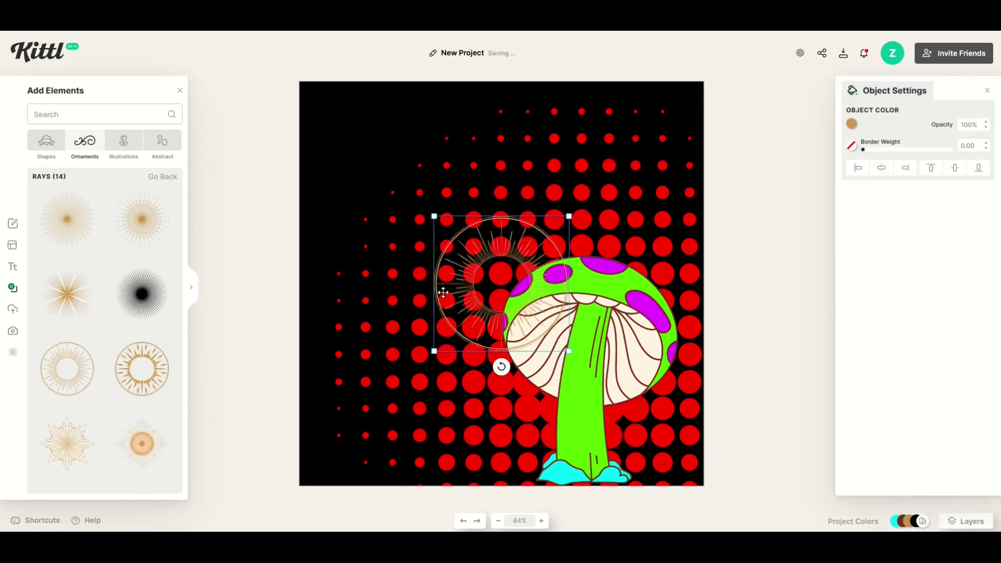
left_click_drag(461, 283, 355, 182)
left_click(851, 124)
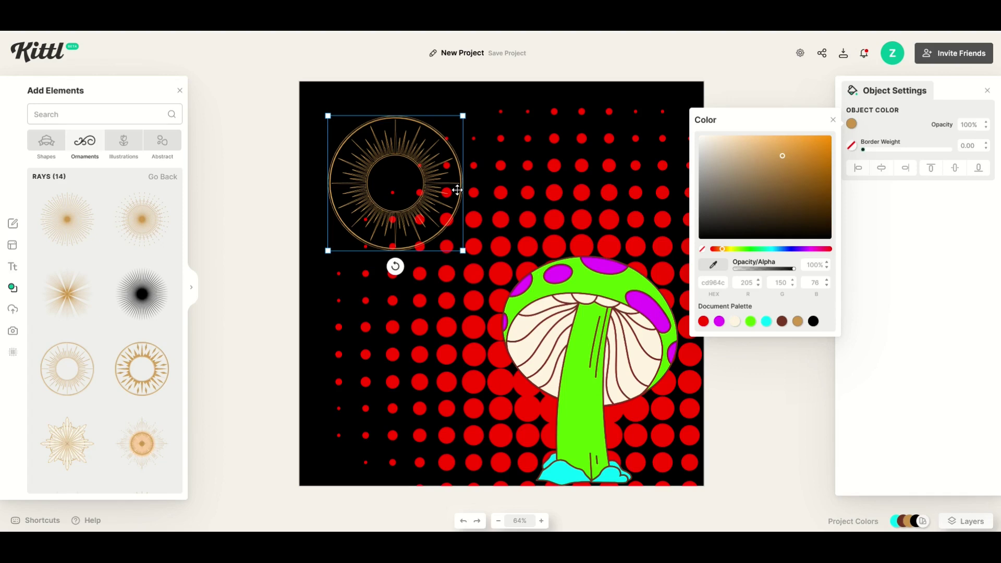
mouse_move(390, 151)
left_mouse_down()
mouse_move(344, 134)
mouse_move(408, 134)
mouse_move(380, 130)
mouse_move(399, 136)
left_mouse_up()
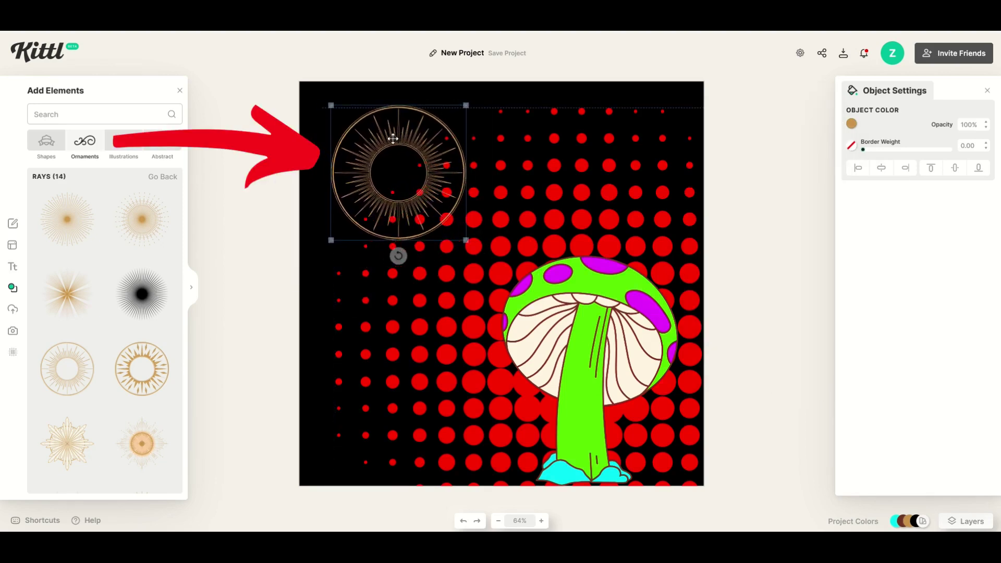
Colour the ornament with the mushroom spot's magenta and enlarge it in the top-left corner.
left_click(851, 125)
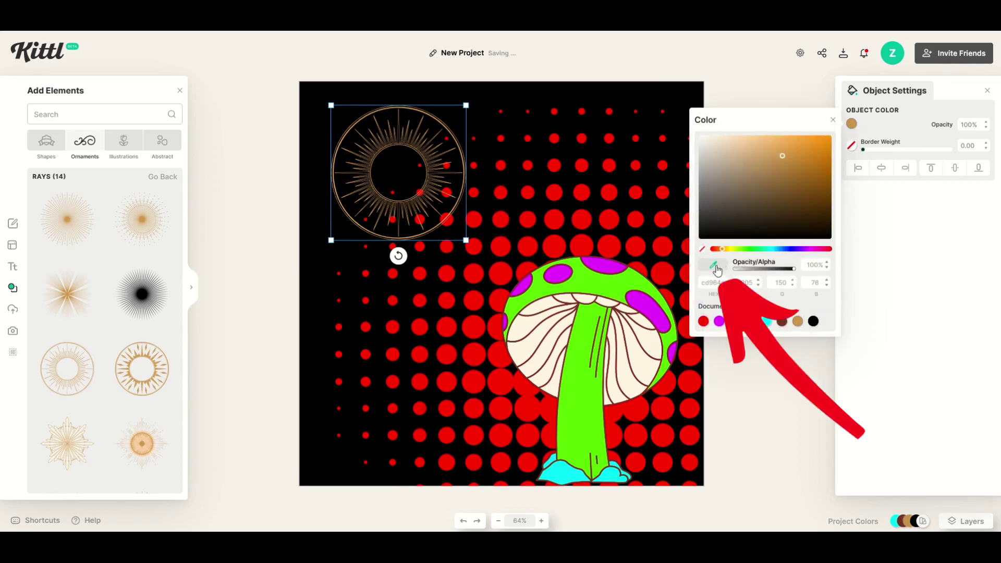
left_click(715, 267)
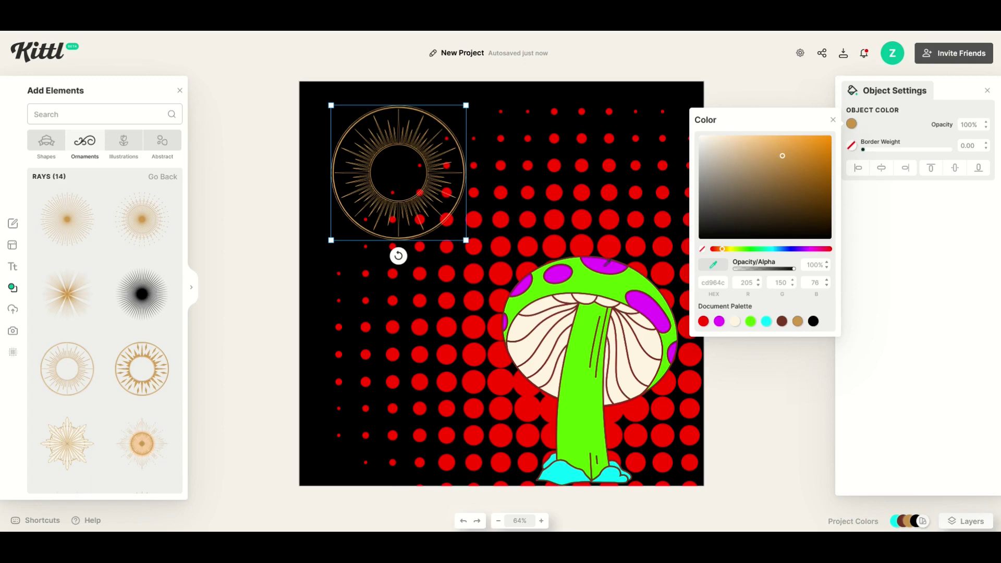
left_click(607, 264)
mouse_move(355, 164)
left_mouse_down()
mouse_move(490, 294)
mouse_move(362, 163)
left_mouse_up()
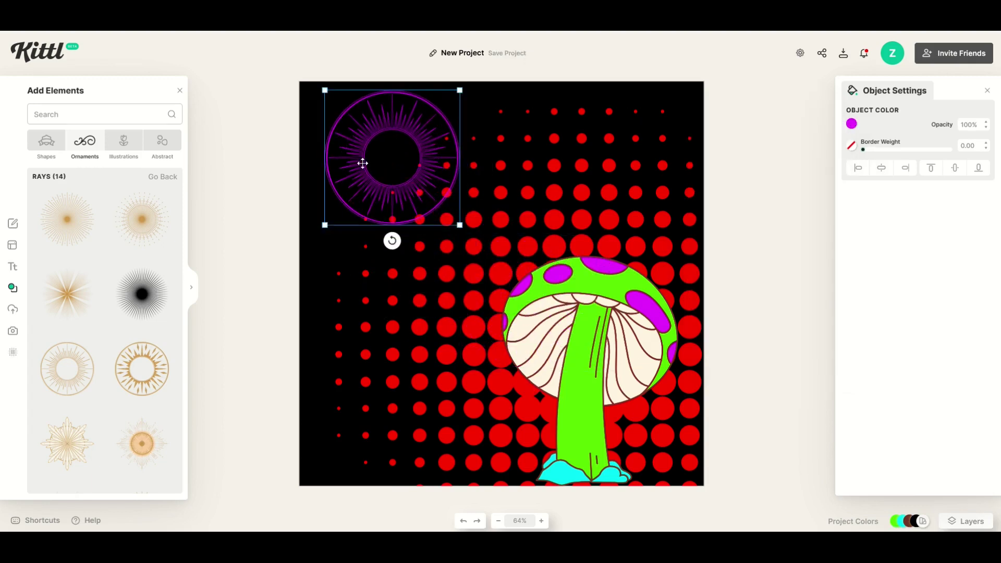
left_click_drag(459, 225, 624, 390)
left_click_drag(443, 282, 320, 197)
Search 'mushro' and add an orange-capped mushroom, enlarged beside the big one.
left_click(95, 114)
type("mushroom")
key("Return")
left_click(67, 266)
left_click_drag(445, 242, 354, 316)
left_click_drag(415, 342, 473, 356)
Recolour the small mushroom's maroon parts bright purple and its cap stripes cyan.
left_click(914, 123)
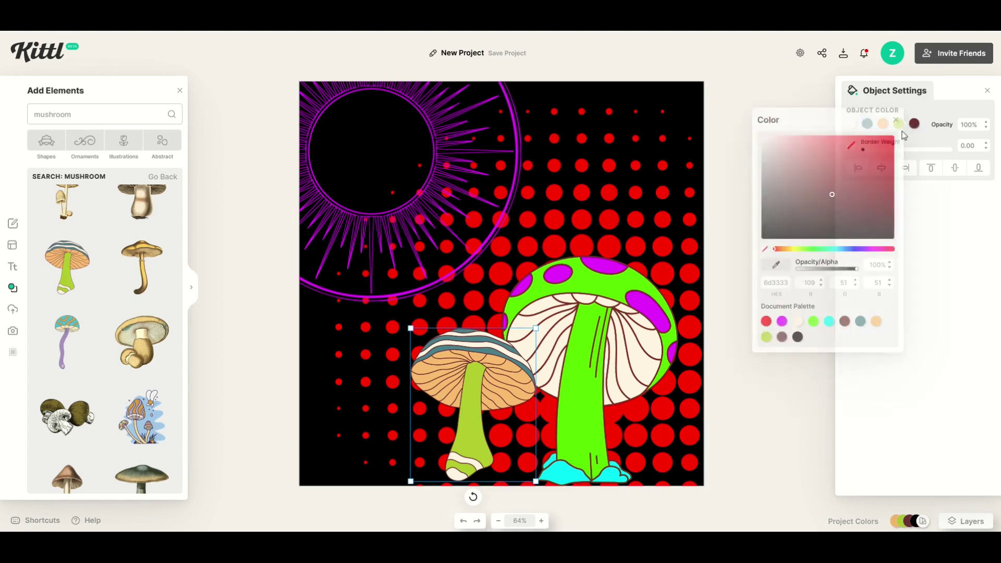
mouse_move(847, 245)
left_mouse_down()
mouse_move(870, 249)
mouse_move(904, 130)
mouse_move(924, 124)
left_mouse_up()
left_click(924, 124)
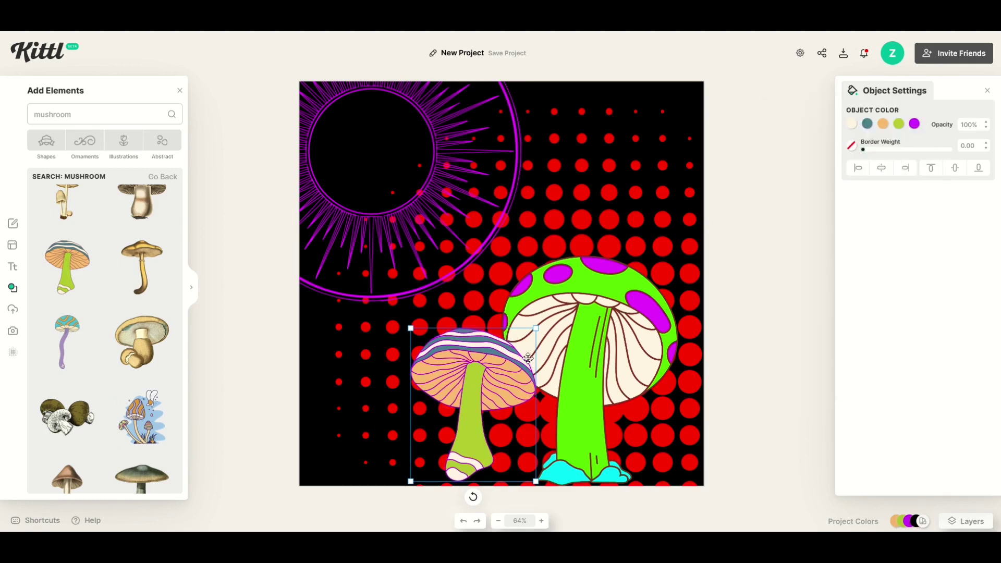
left_click(869, 129)
left_click_drag(798, 183, 869, 130)
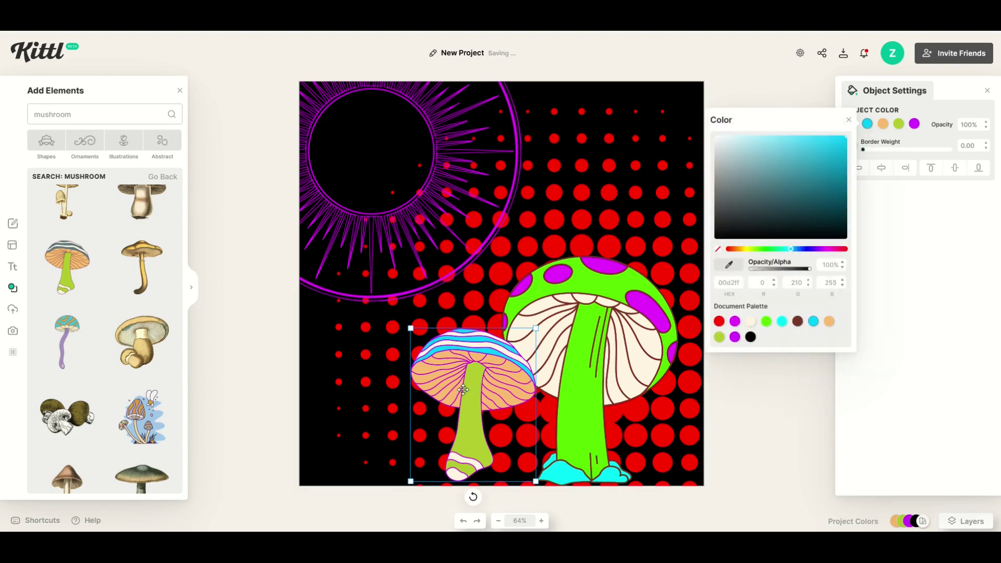
left_click(463, 390)
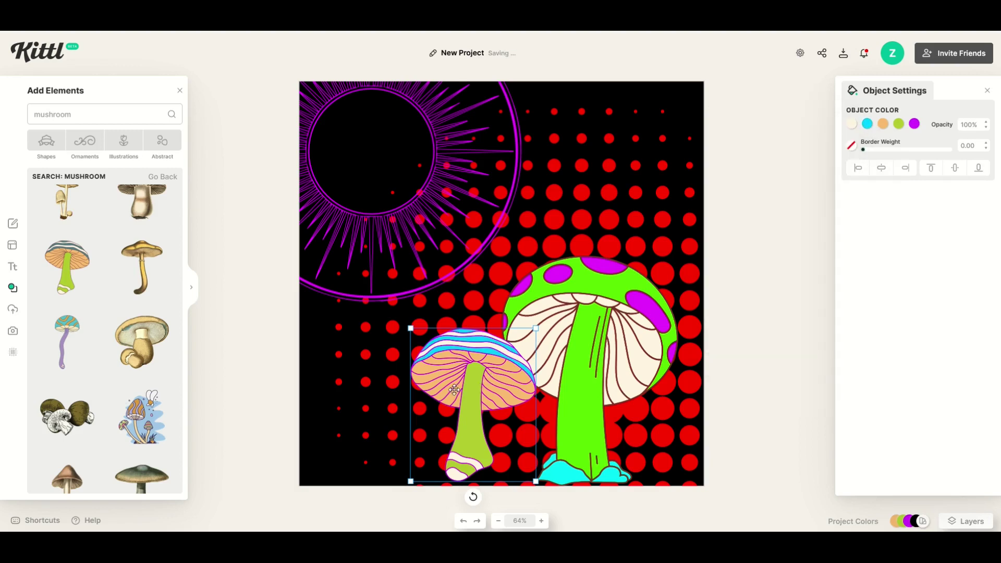
Make the small mushroom's orange parts bright yellow and its green stem cyan.
left_click(882, 124)
left_click(765, 250)
left_click_drag(855, 154, 886, 133)
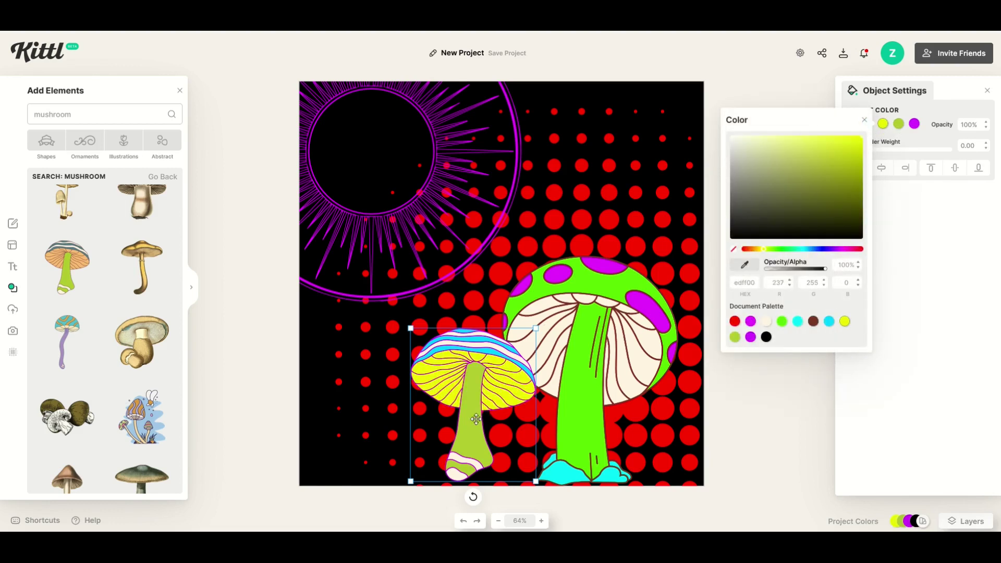
left_click(475, 419)
left_click(898, 124)
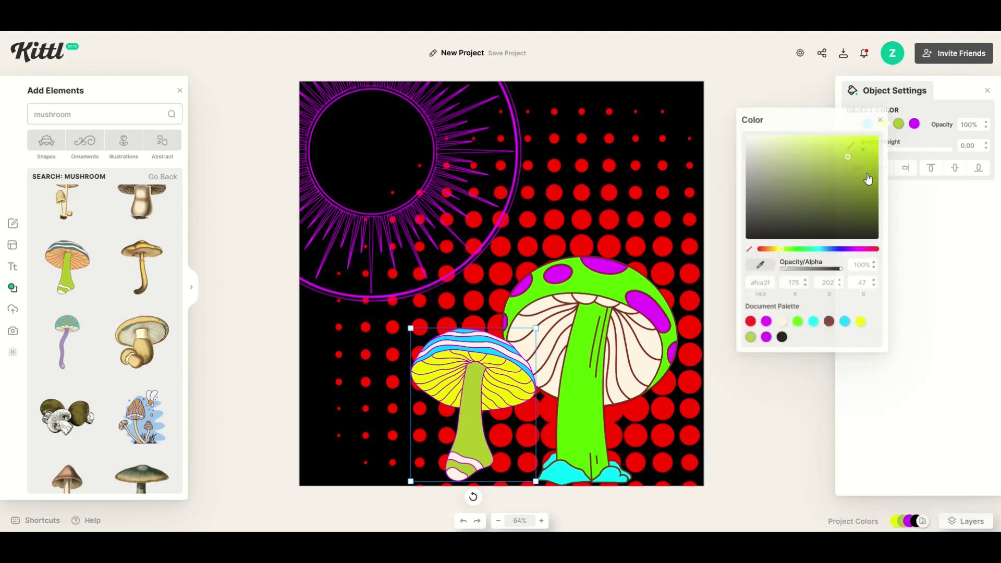
left_click(818, 250)
left_click_drag(851, 167, 877, 136)
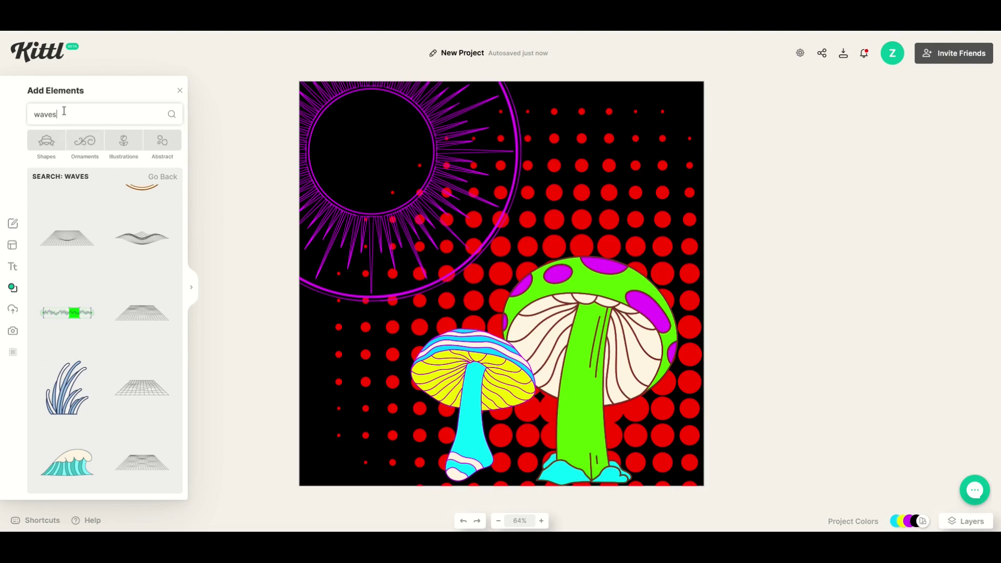
Add the grass wave element in the poster's lower-left corner and nudge the small mushroom slightly.
left_click(90, 389)
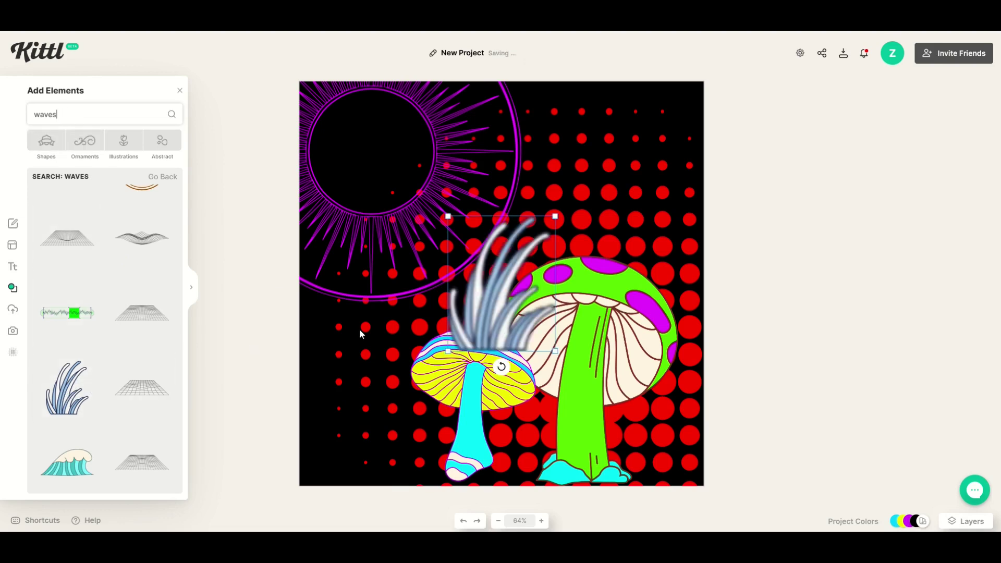
left_click_drag(492, 313, 354, 451)
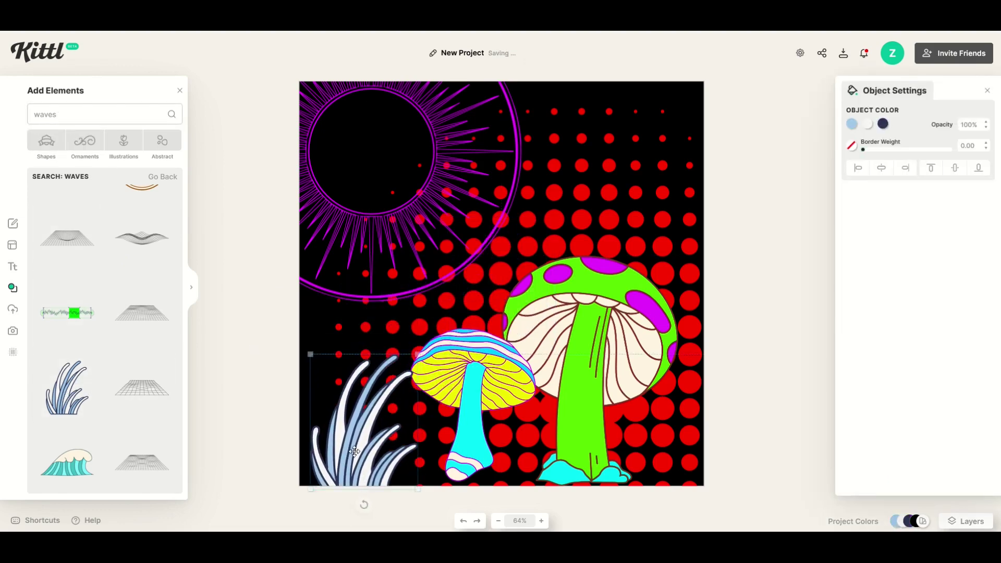
left_click(450, 382)
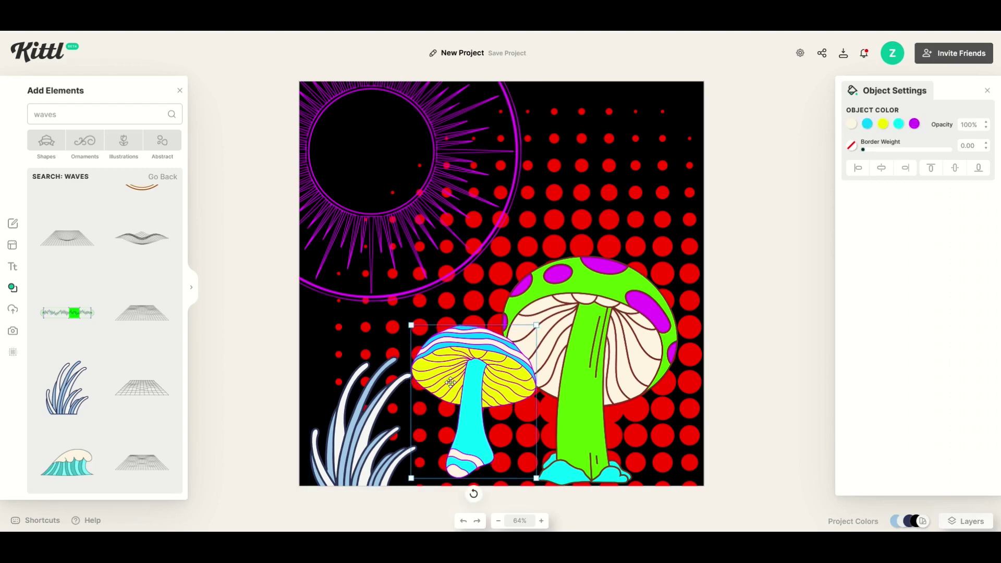
left_click_drag(451, 382, 452, 389)
Shrink the grass tuft and shift its light-blue colour to purple.
left_click(367, 433)
left_click_drag(416, 358, 384, 393)
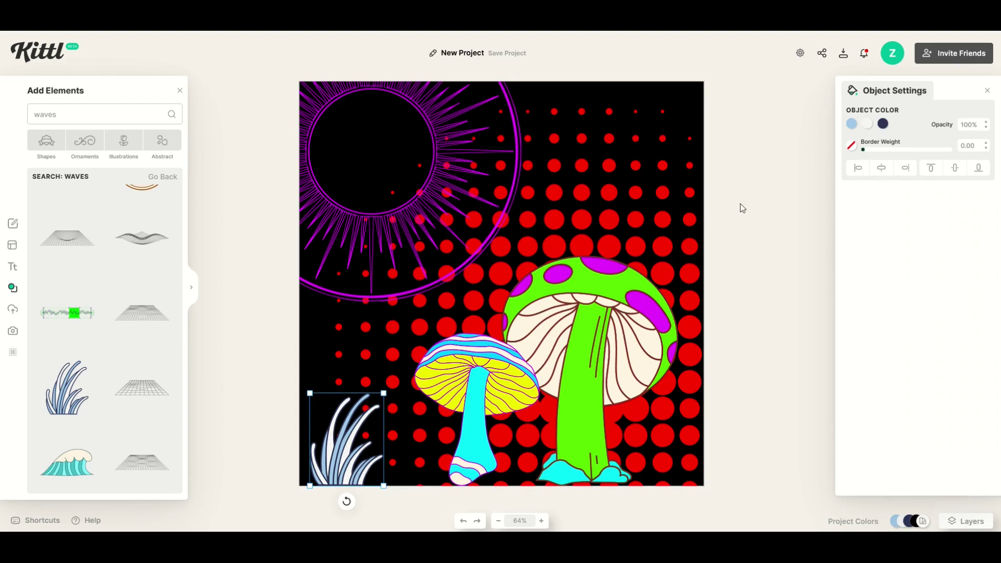
left_click(851, 124)
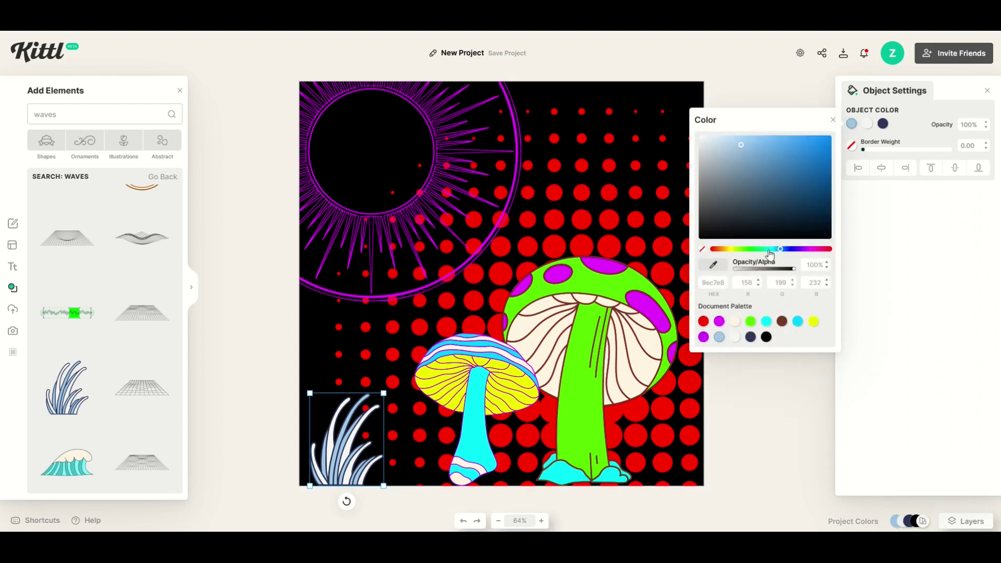
left_click_drag(770, 254, 813, 249)
left_click(244, 270)
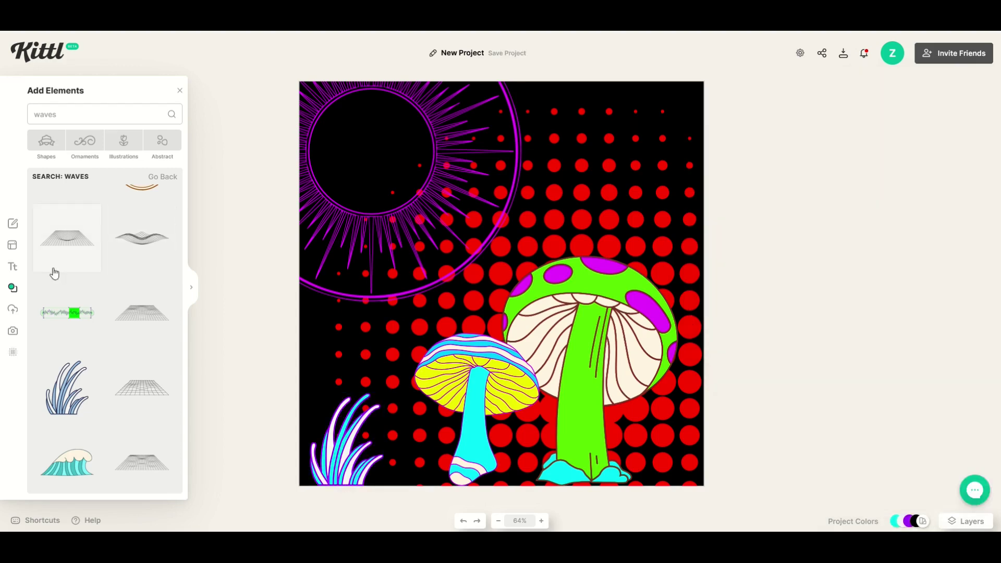
left_click(13, 269)
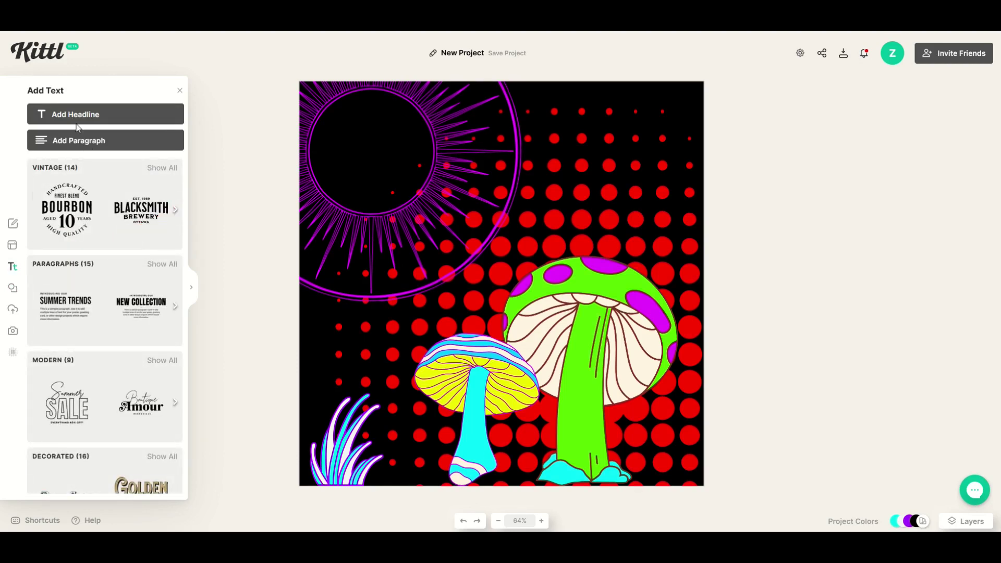
Add a headline reading 'GROOVY' with a purple fill sampled from the mushroom.
scroll(62, 381, "down", 3)
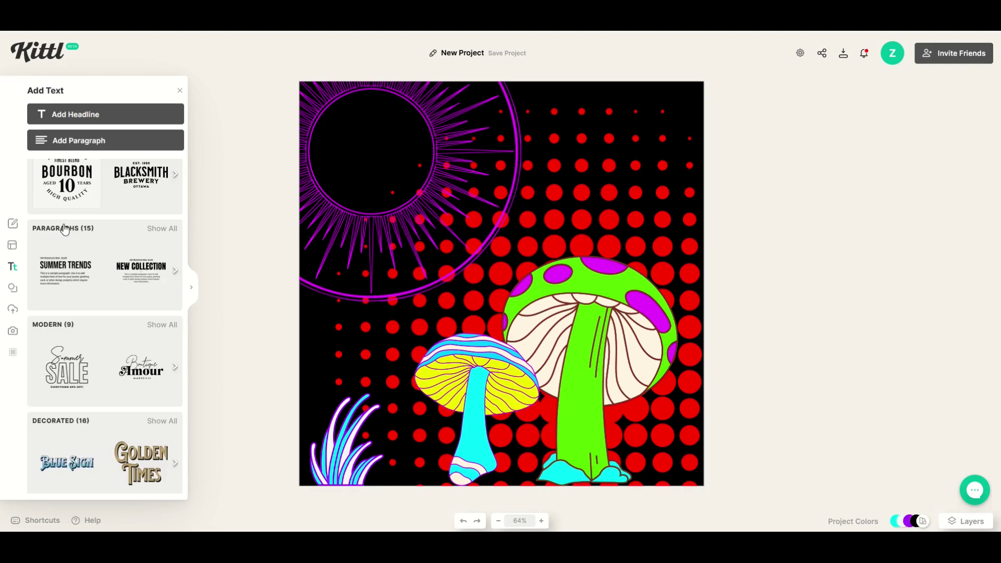
scroll(62, 319, "up", 3)
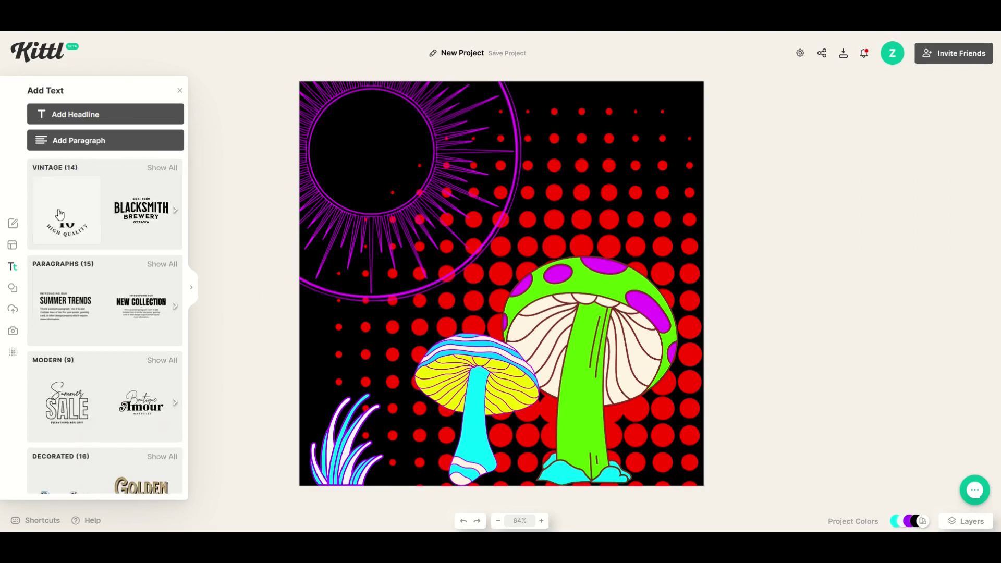
left_click(88, 117)
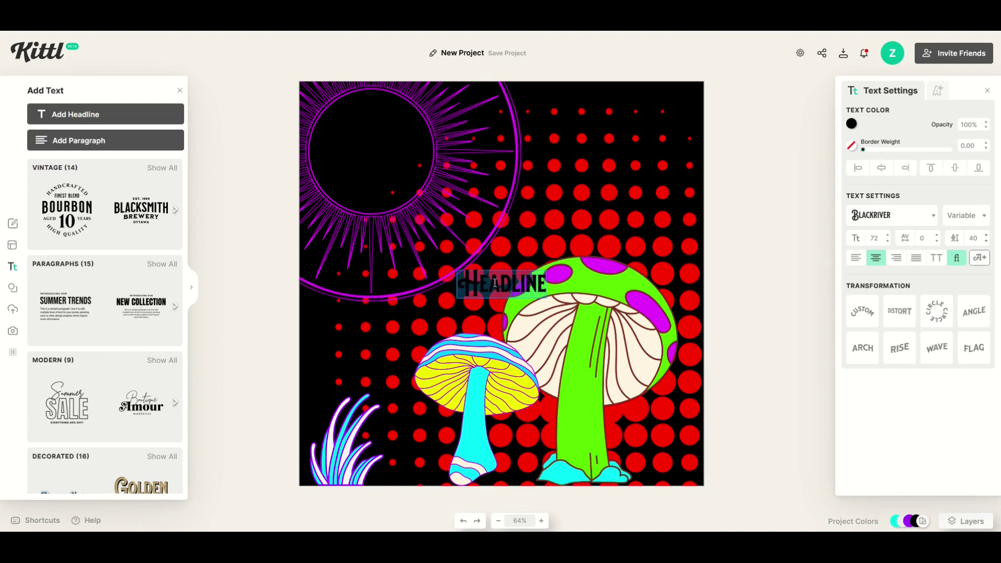
type("GROOVY")
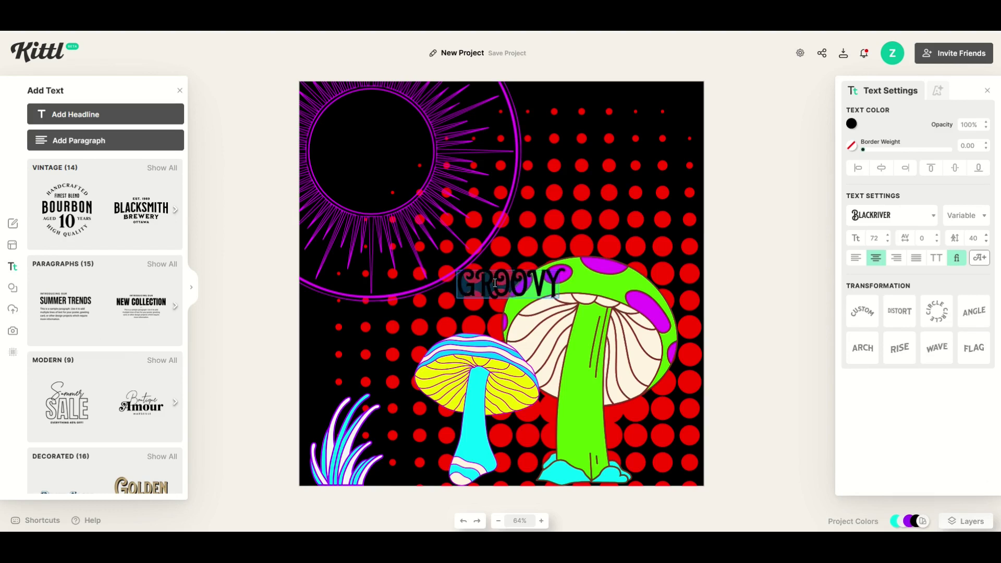
left_click(851, 123)
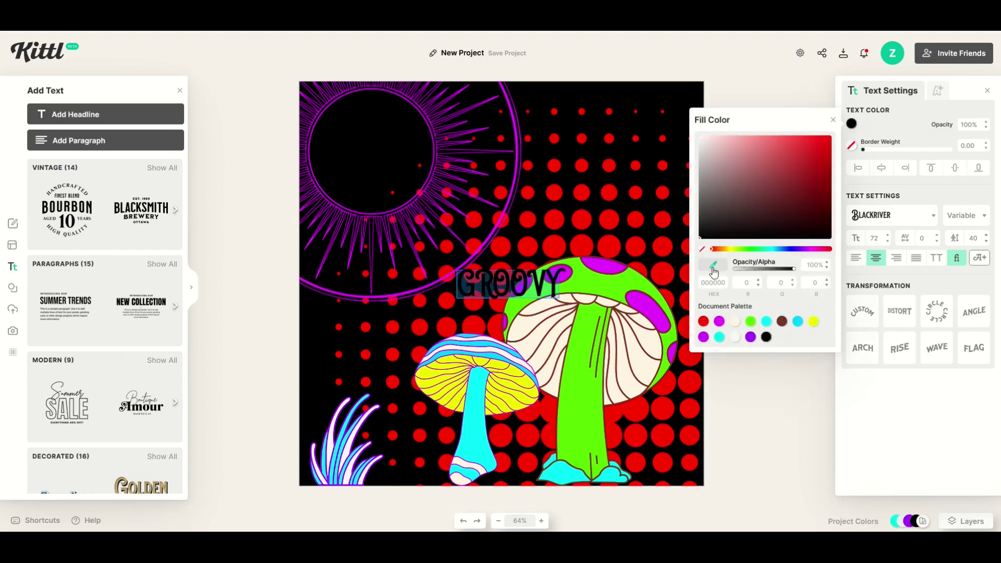
left_click(650, 299)
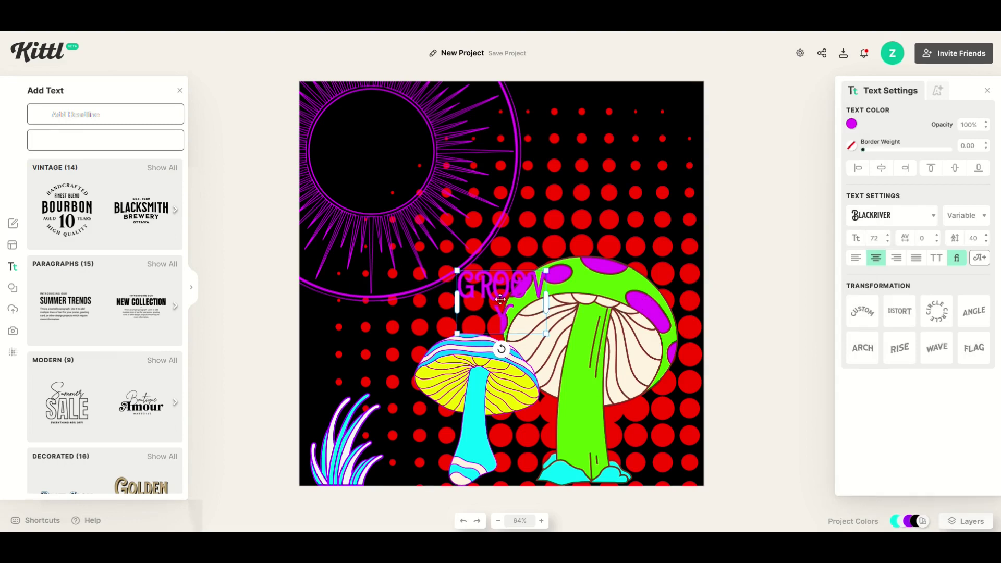
Move GROOVY across the poster and enlarge it to size 170.
left_click_drag(495, 287, 694, 158)
left_click_drag(460, 155, 227, 275)
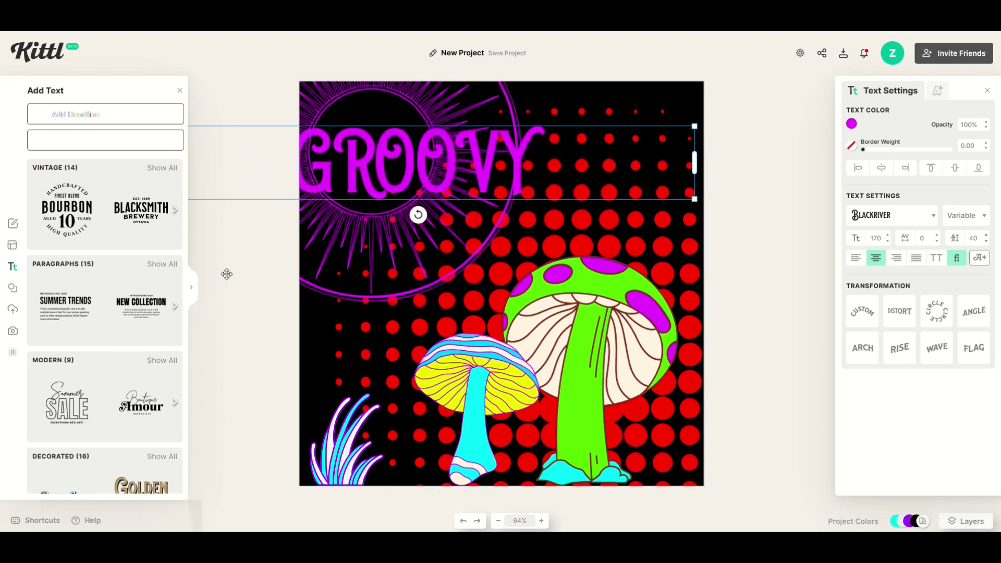
key("shift+Left")
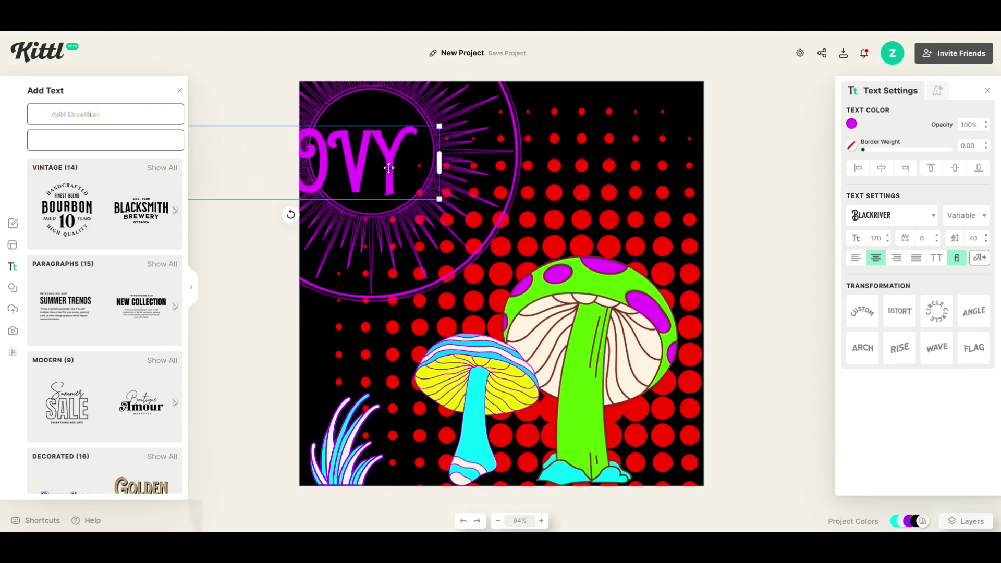
left_click_drag(361, 172, 599, 213)
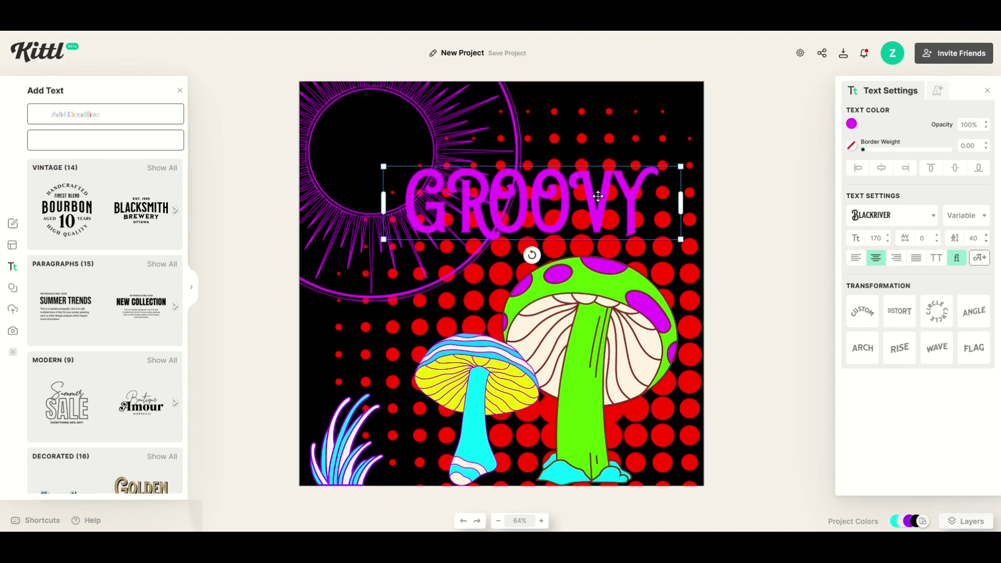
Recolour GROOVY with the mushroom stem's cyan and enlarge it to size 199 near the top.
left_click(851, 124)
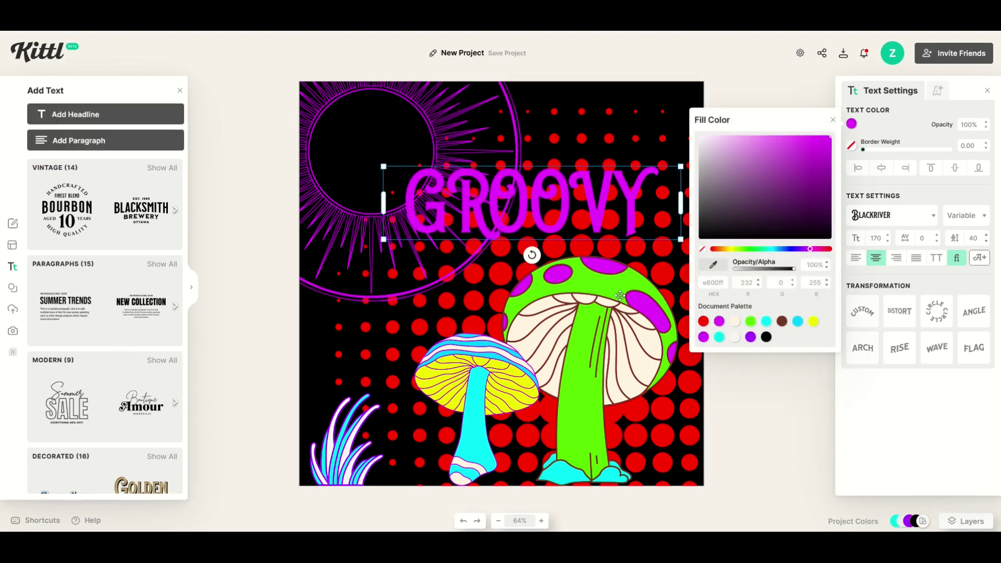
left_click(713, 270)
left_click(475, 394)
left_click_drag(498, 223, 485, 198)
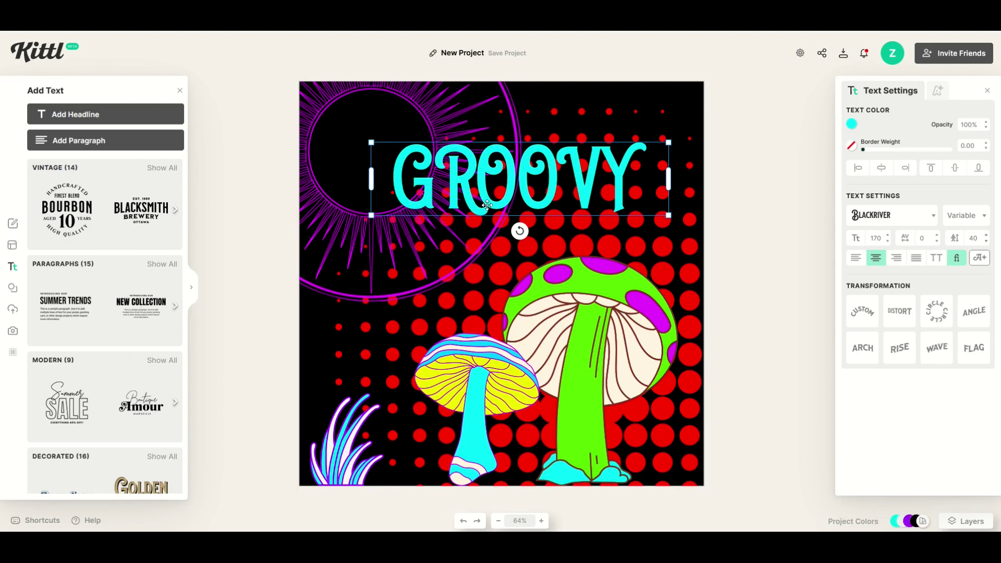
left_click_drag(371, 215, 335, 229)
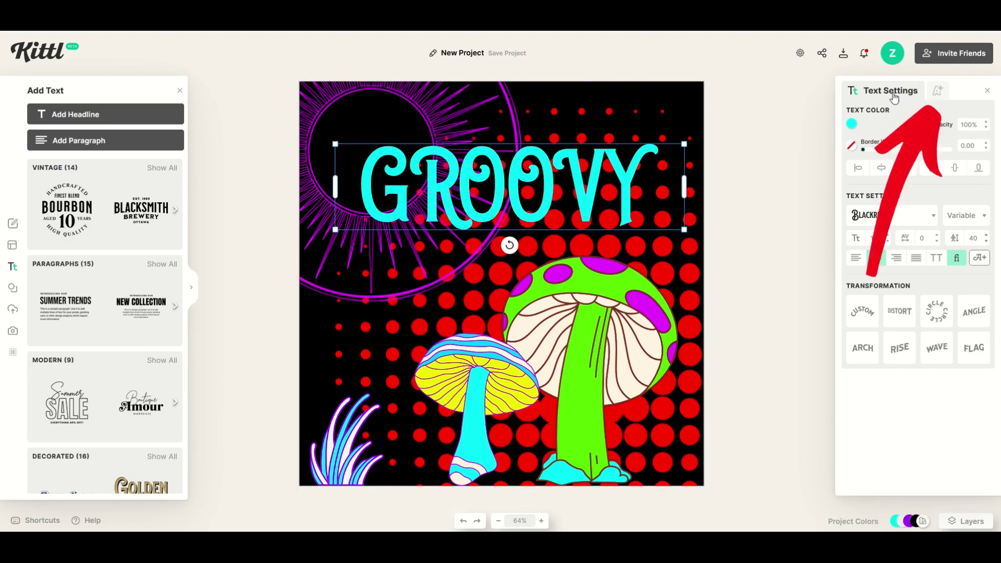
Apply the oblique-lines decoration to GROOVY and thicken the stripes to 8%.
left_click(937, 93)
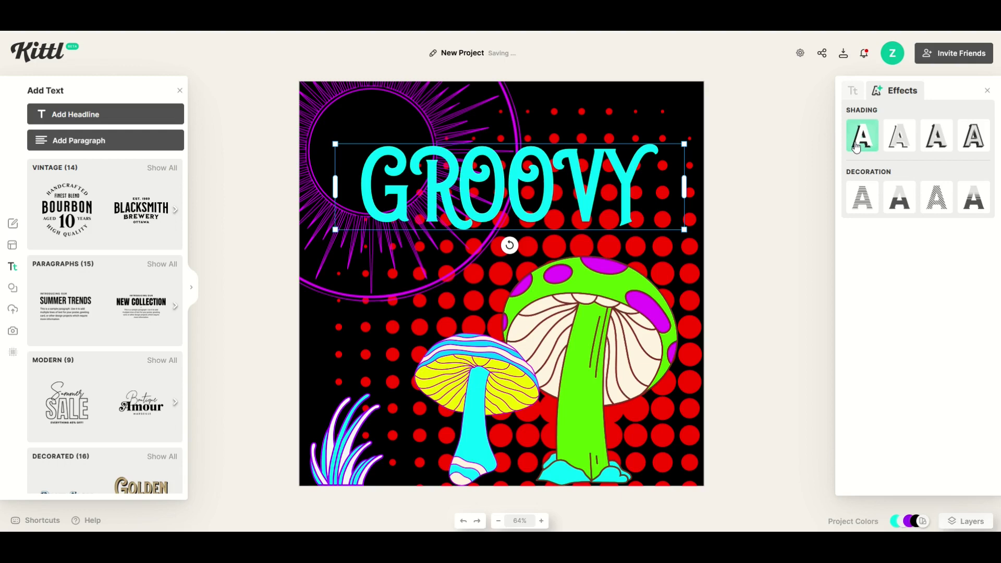
left_click(863, 193)
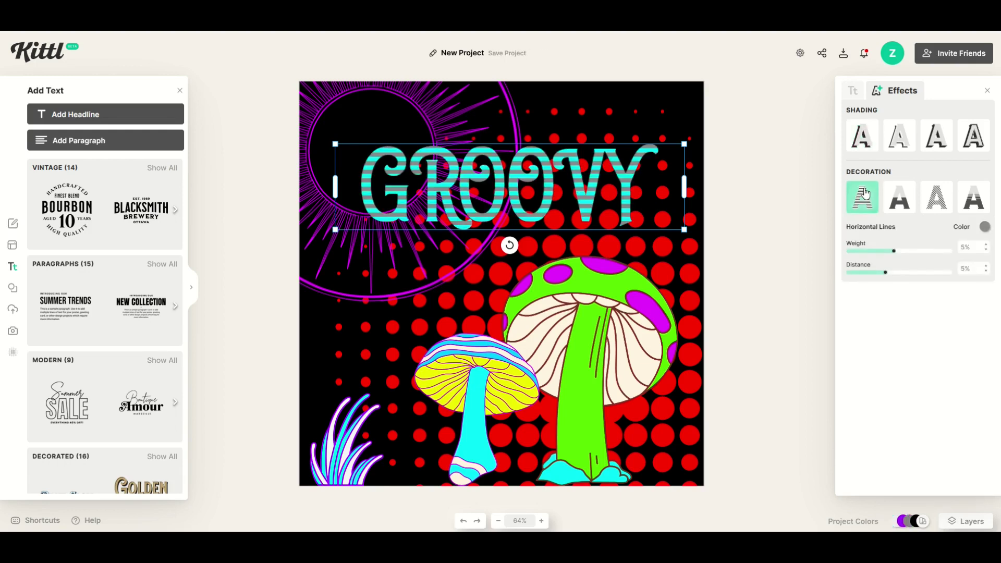
left_click(897, 208)
left_click(936, 201)
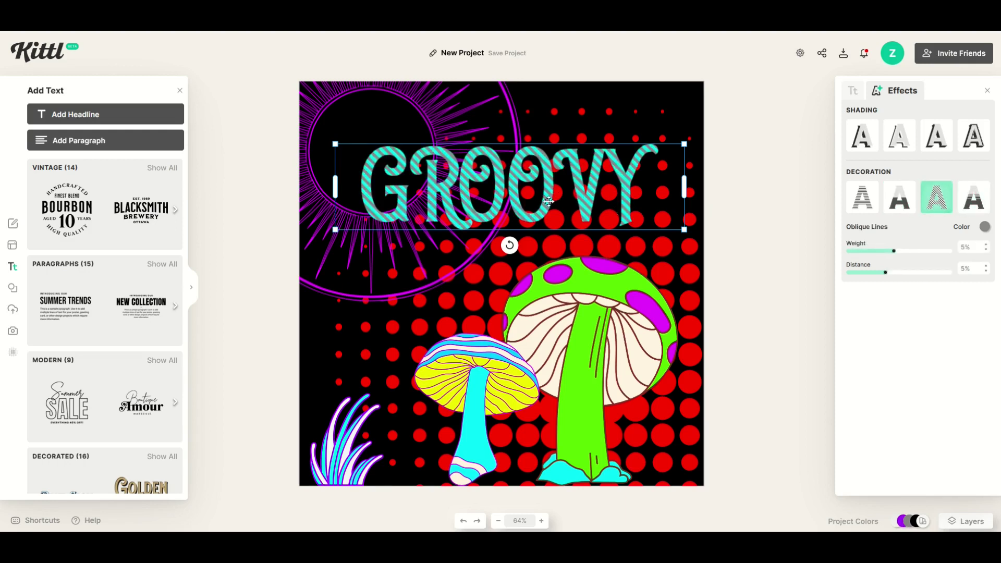
left_click_drag(548, 201, 549, 198)
left_click_drag(897, 255, 931, 280)
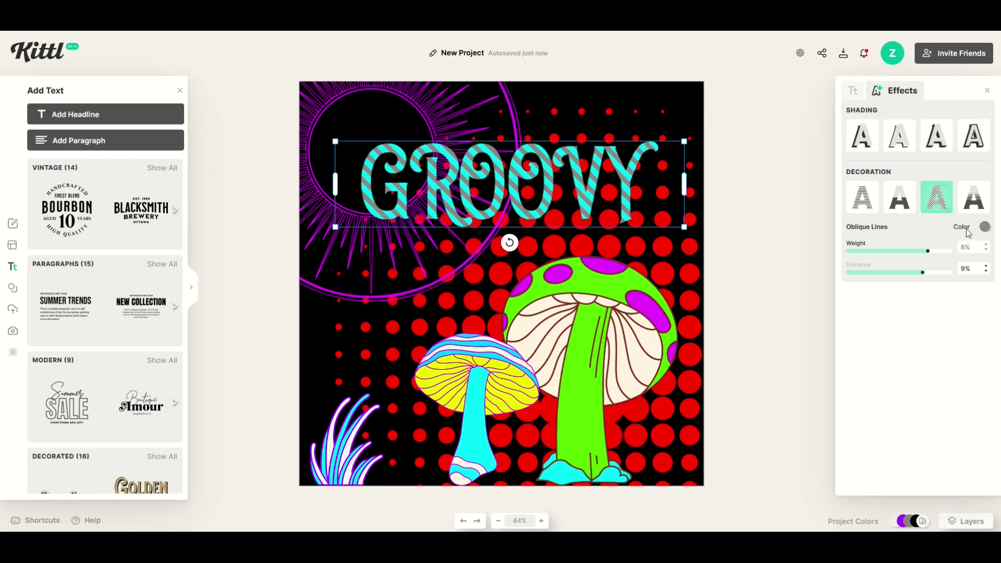
Colour the oblique stripes lime green (55ff00) from the Document Palette.
left_click(983, 226)
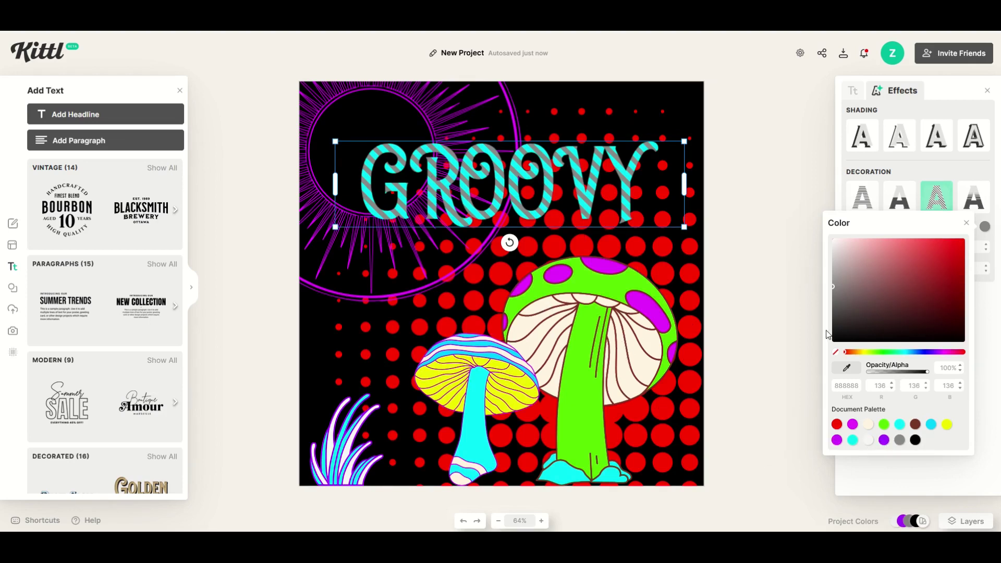
left_click(846, 367)
left_click(852, 426)
left_click_drag(528, 214, 528, 224)
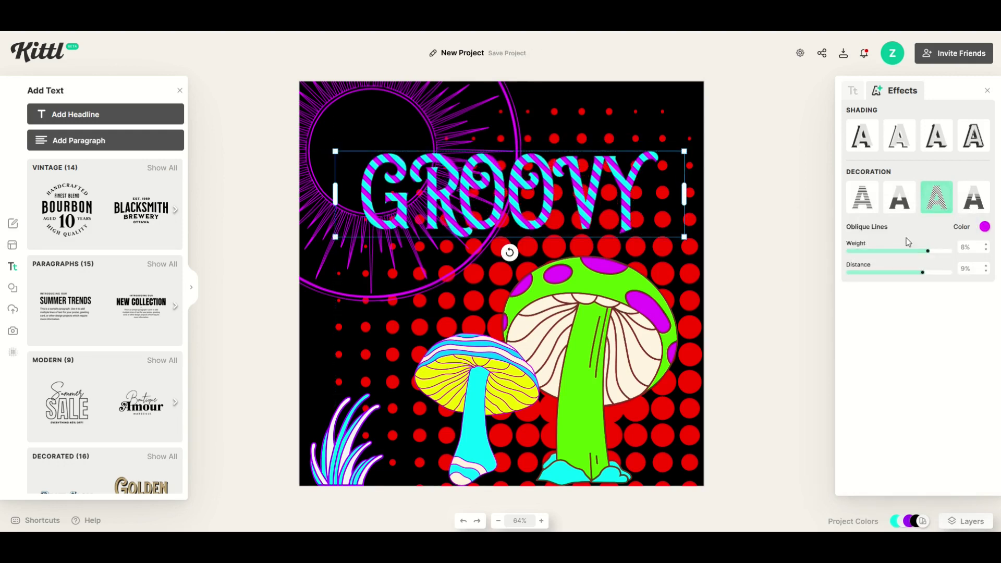
left_click(982, 228)
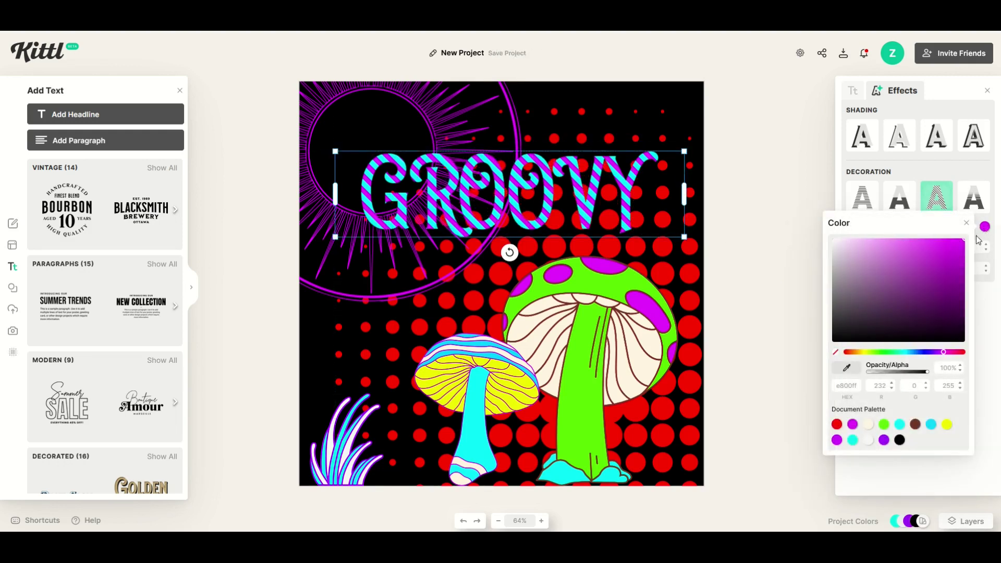
left_click(883, 423)
left_click_drag(550, 196, 545, 193)
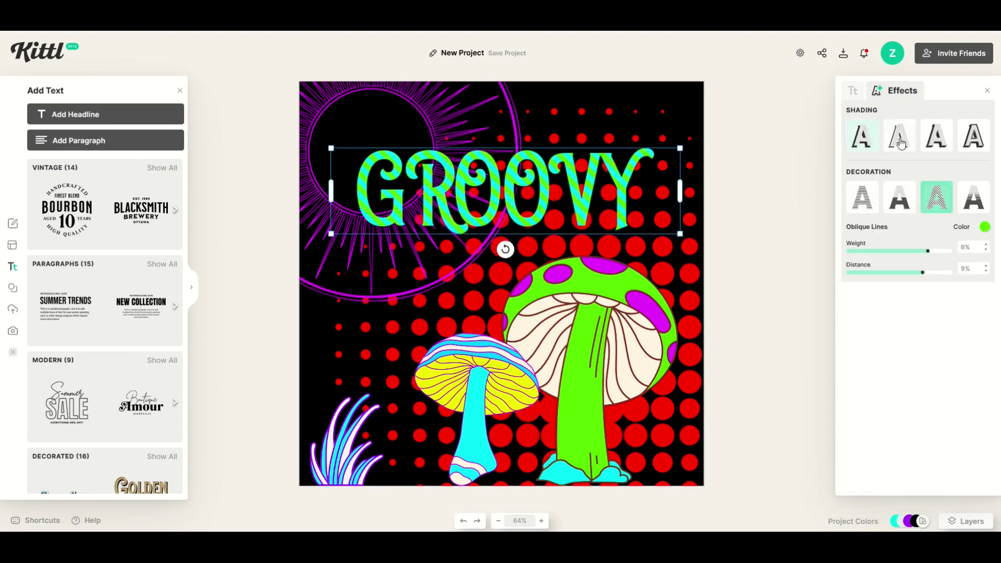
Add a Detailed 3D Shadow to GROOVY with a longer offset and a magenta outline.
left_click(973, 145)
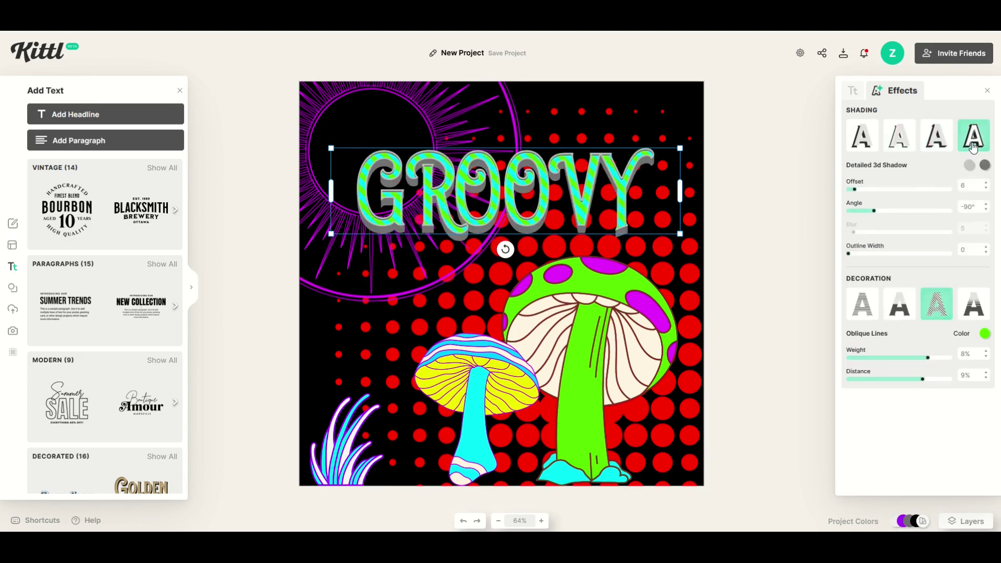
left_click_drag(855, 190, 884, 211)
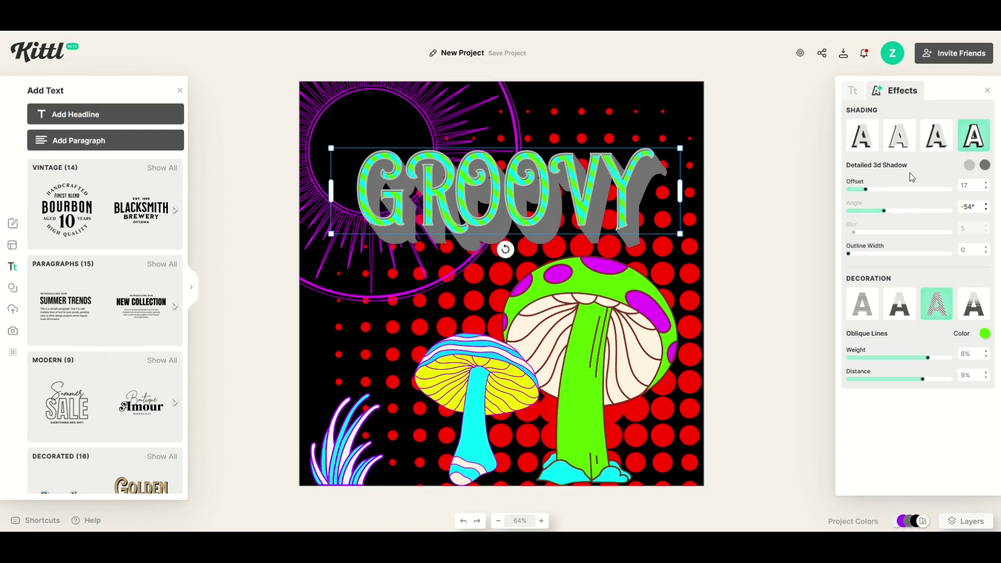
left_click(968, 165)
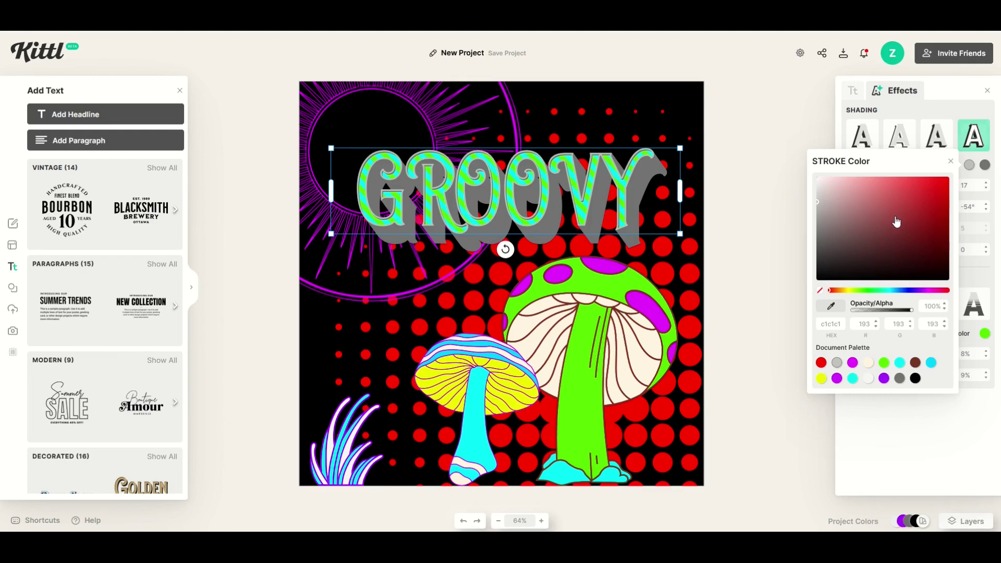
left_click(820, 363)
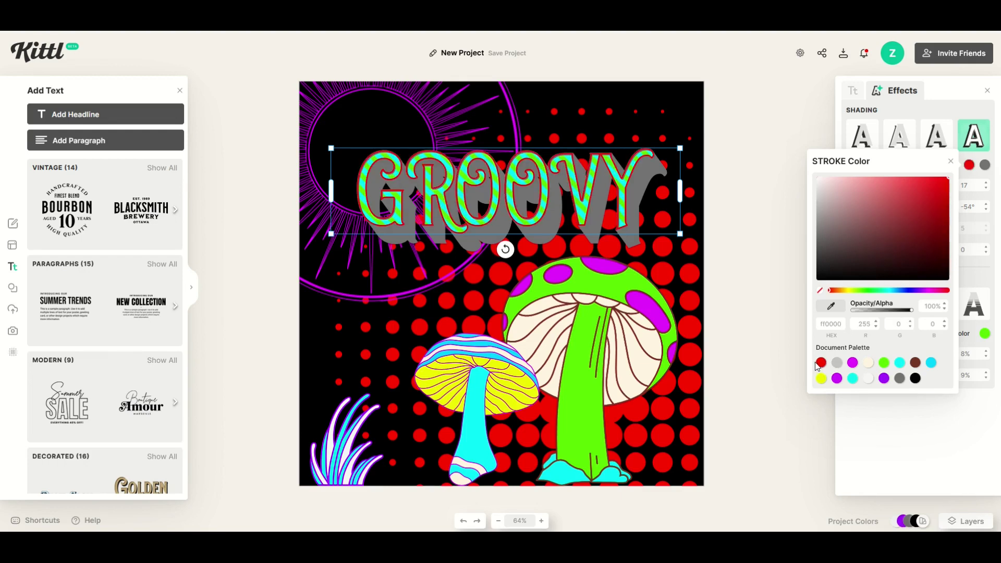
left_click(852, 363)
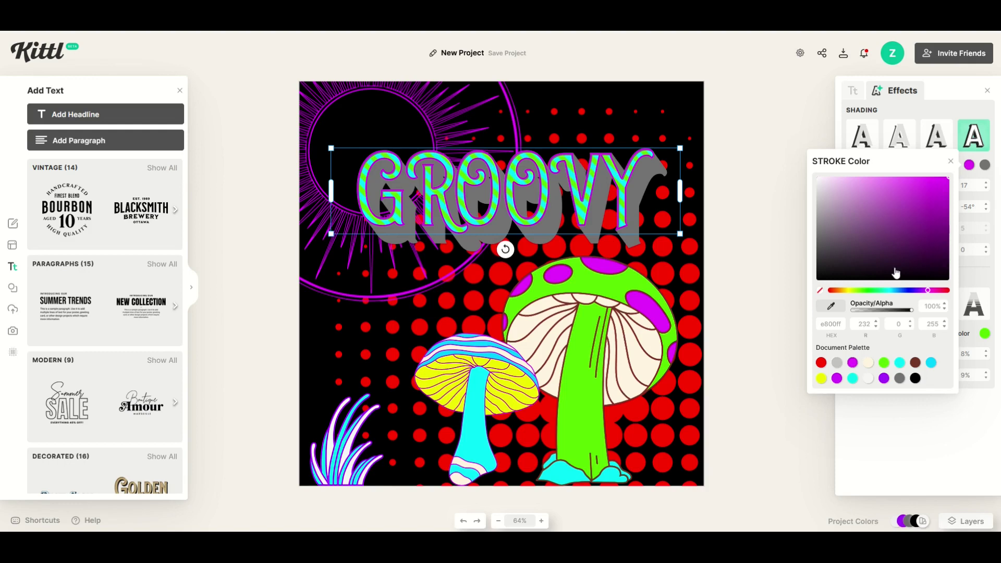
left_click(985, 165)
Make the 3D shadow yellow (edff00).
left_click(985, 165)
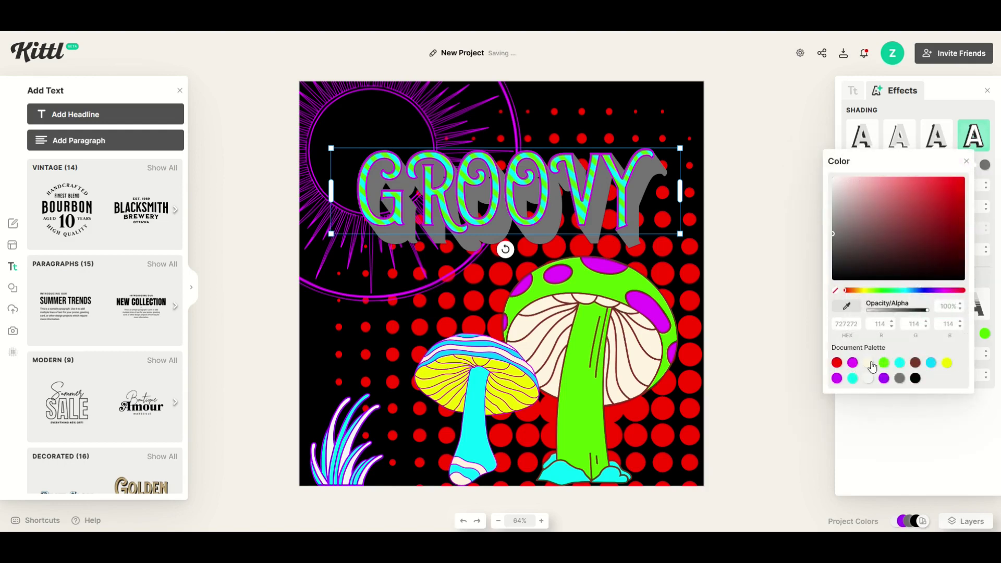
left_click(836, 364)
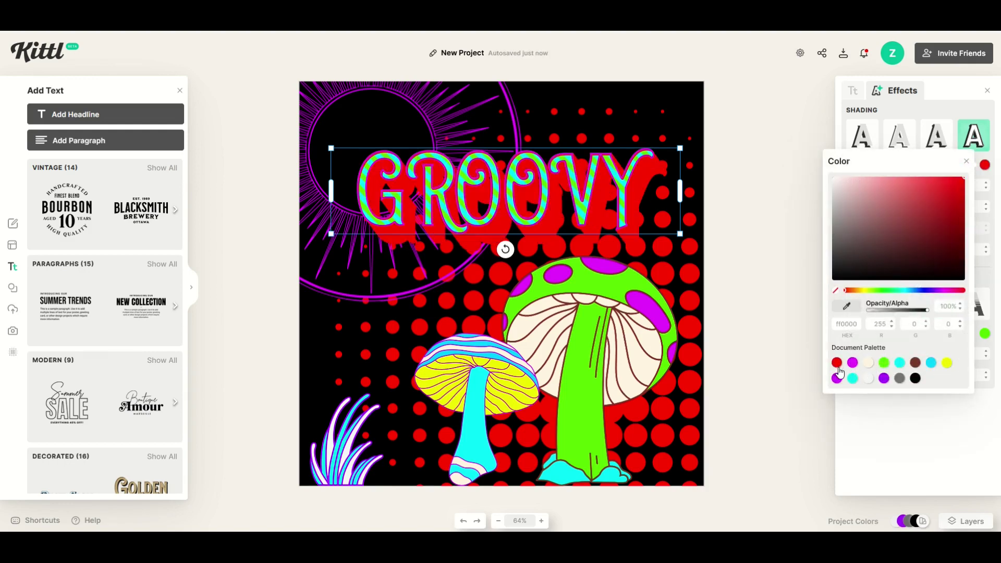
left_click(837, 378)
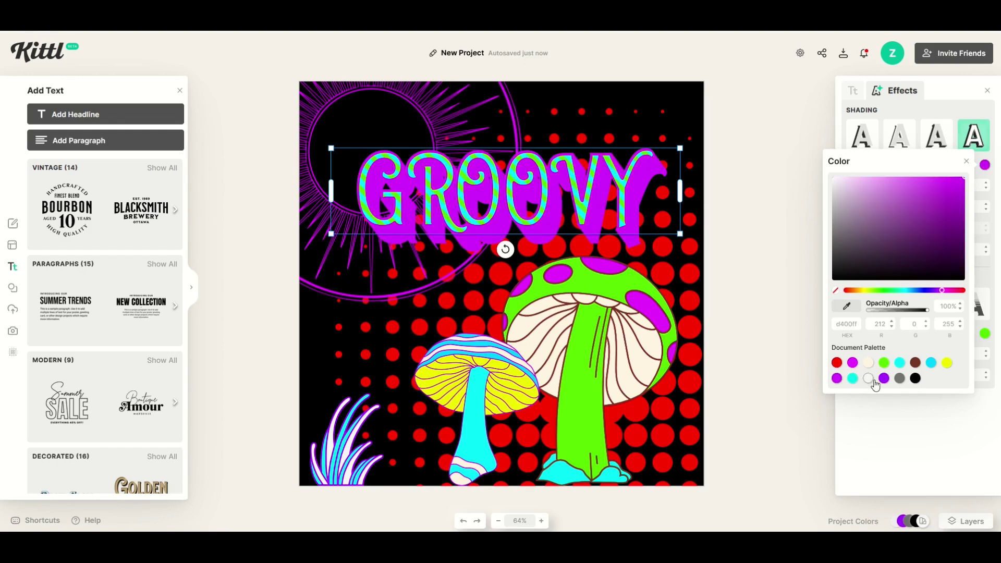
left_click(883, 366)
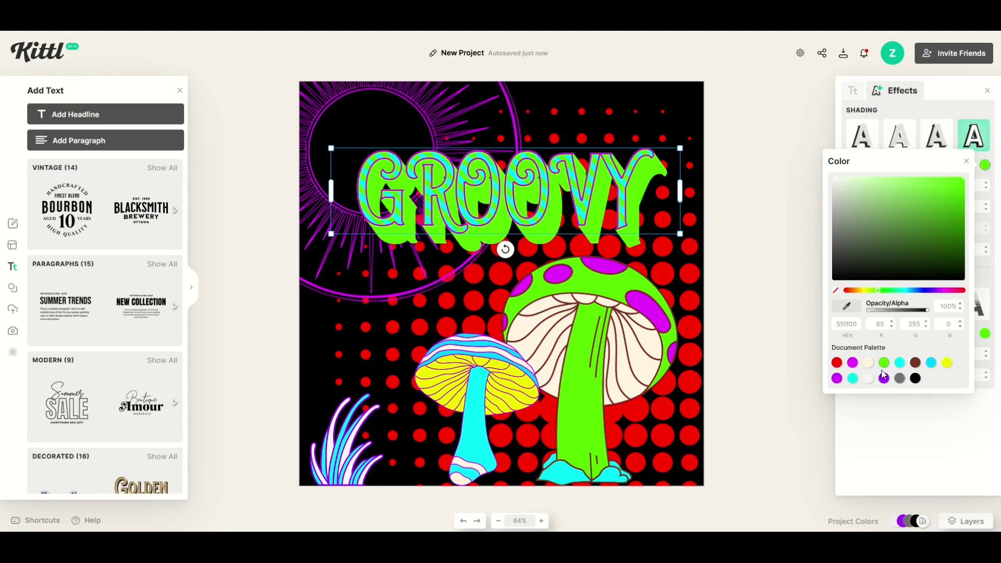
left_click(930, 364)
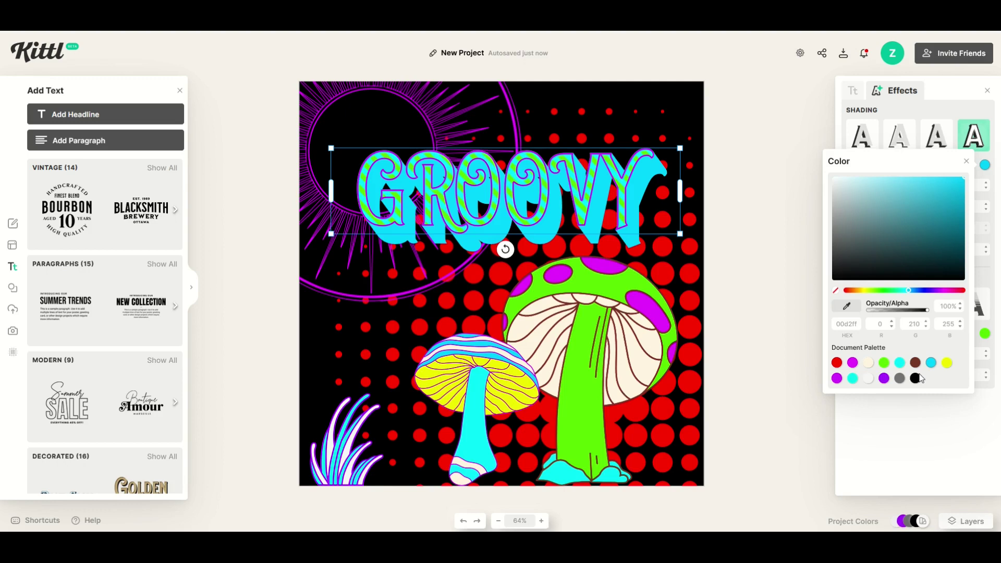
left_click(945, 367)
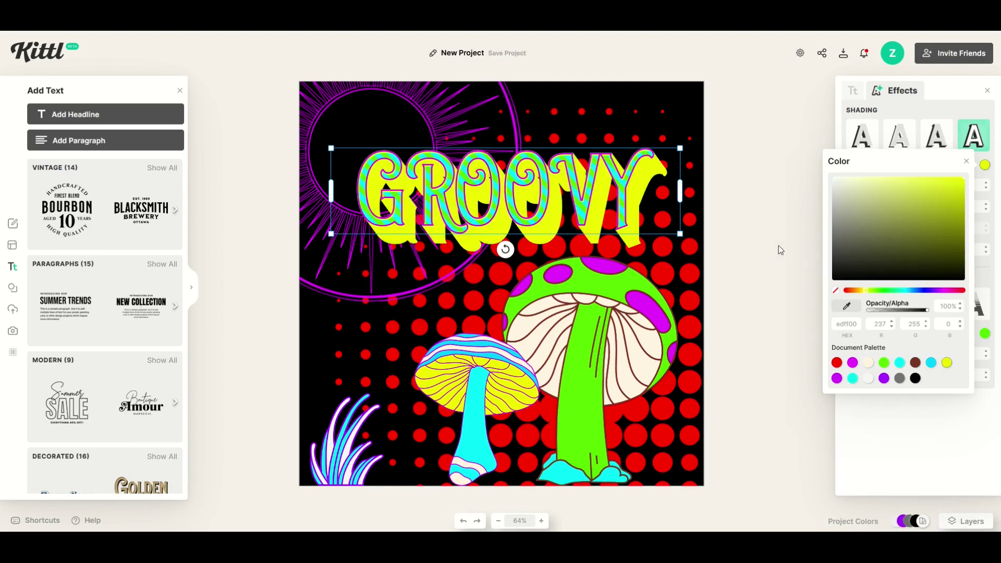
left_click(654, 224)
left_click(551, 211)
Nudge GROOVY slightly up-left, then deselect it to show the finished poster.
left_click_drag(546, 211, 540, 208)
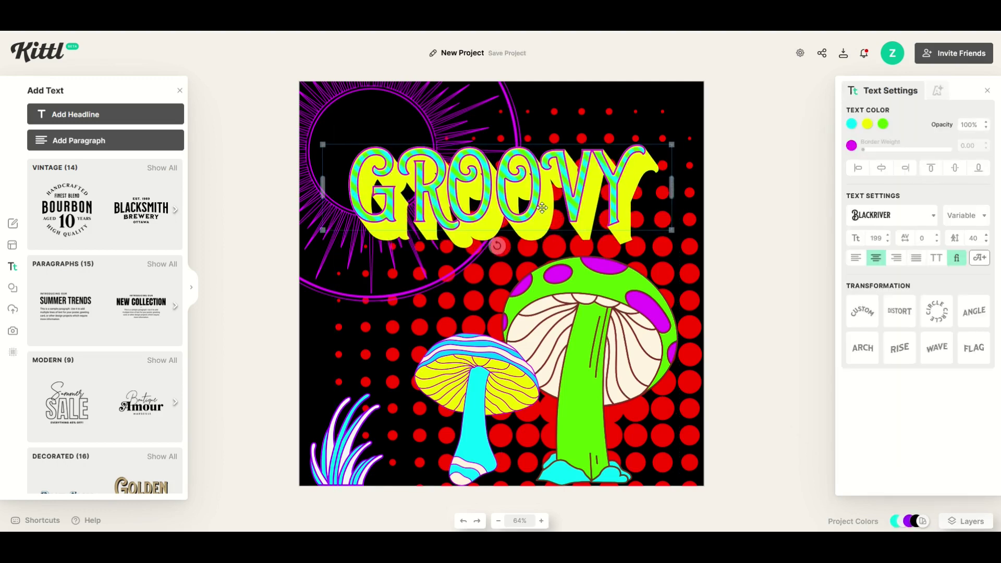
left_click(766, 211)
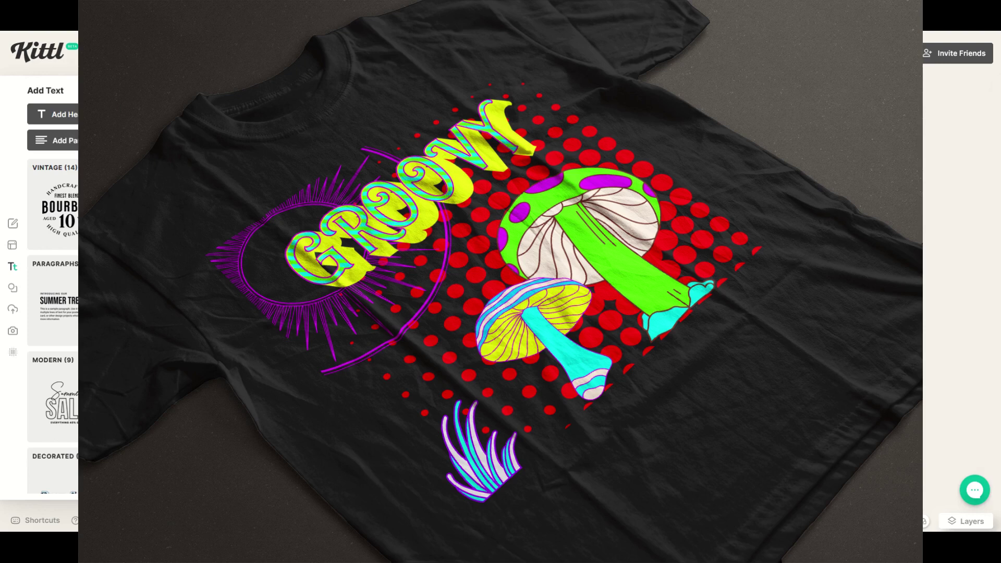
left_click(587, 209)
key("Escape")
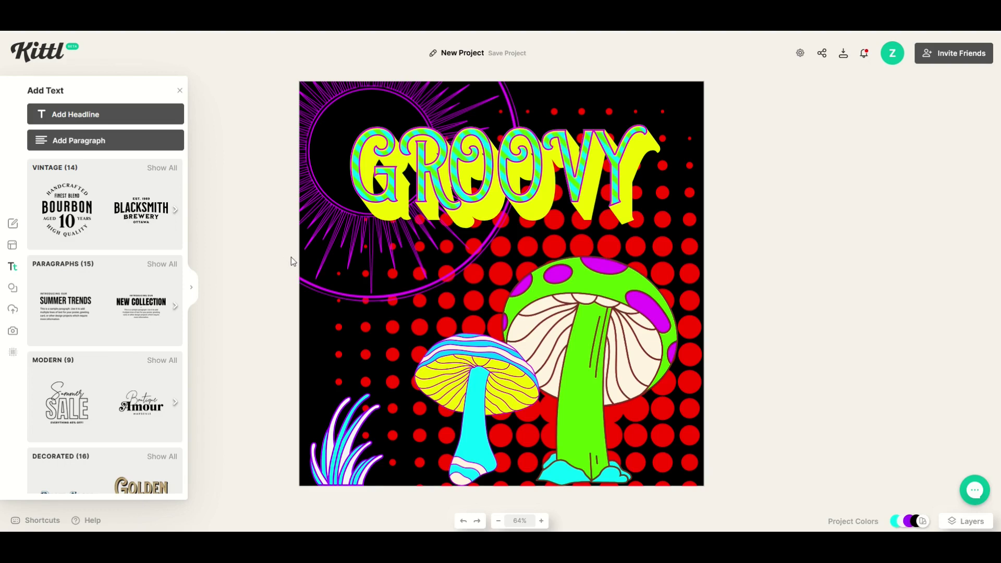
Drop the black background's opacity to 0%, then return it to 100%.
left_click(310, 331)
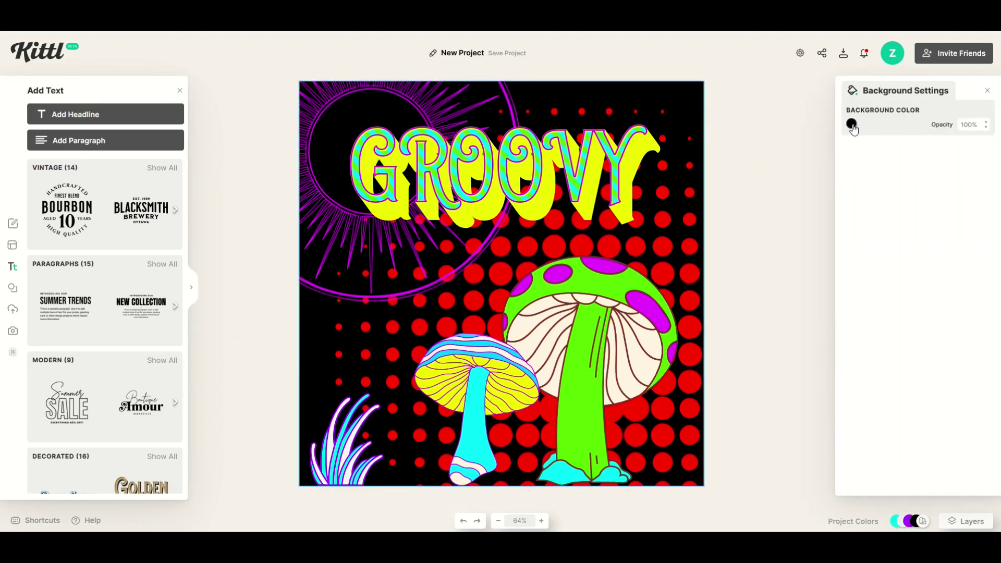
left_click(984, 128)
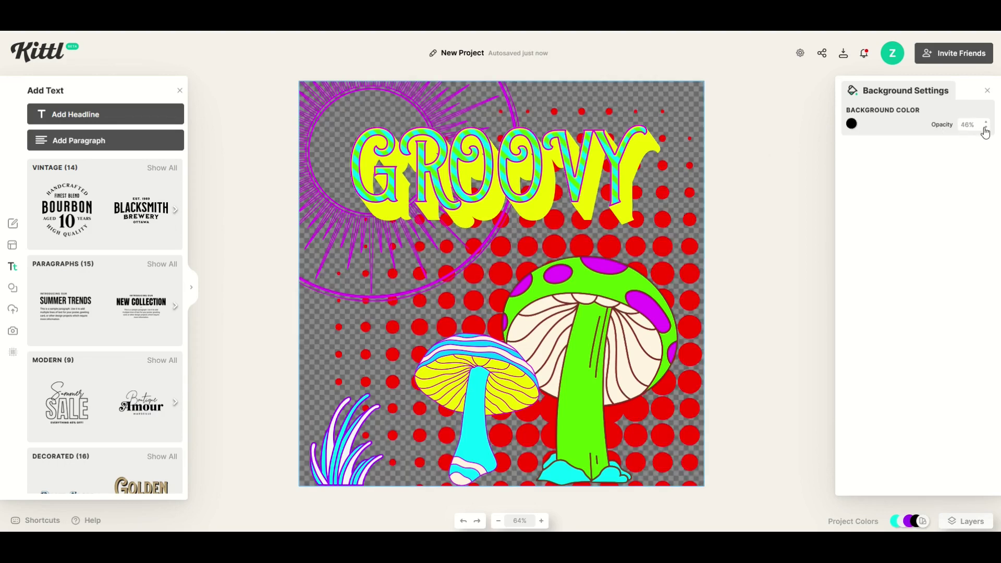
left_click(985, 129)
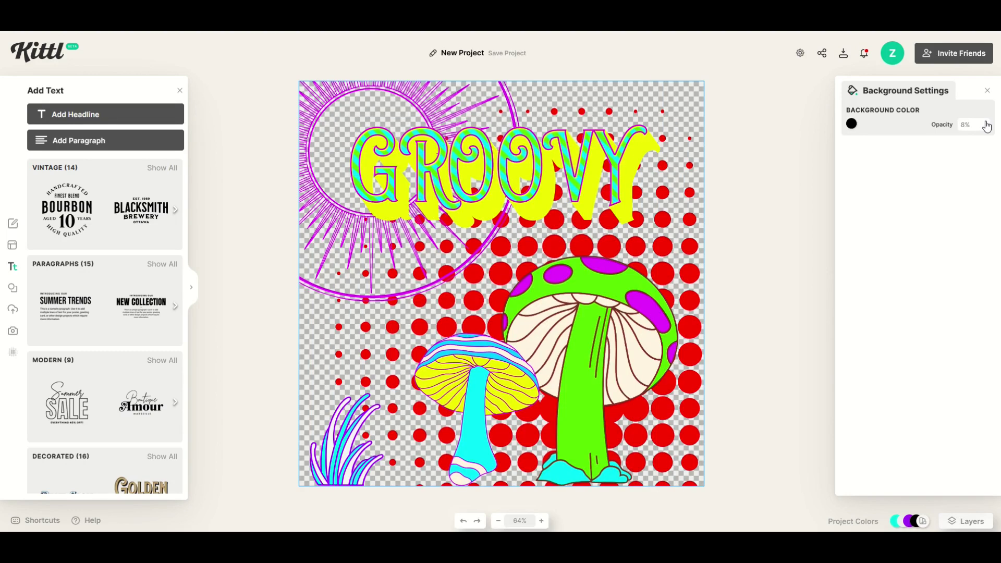
left_click(985, 124)
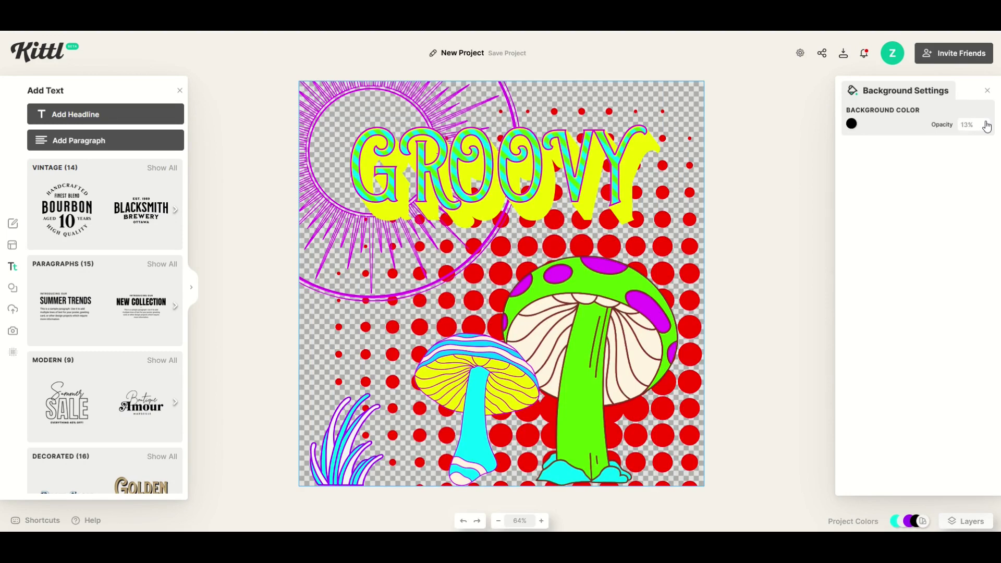
left_click(986, 124)
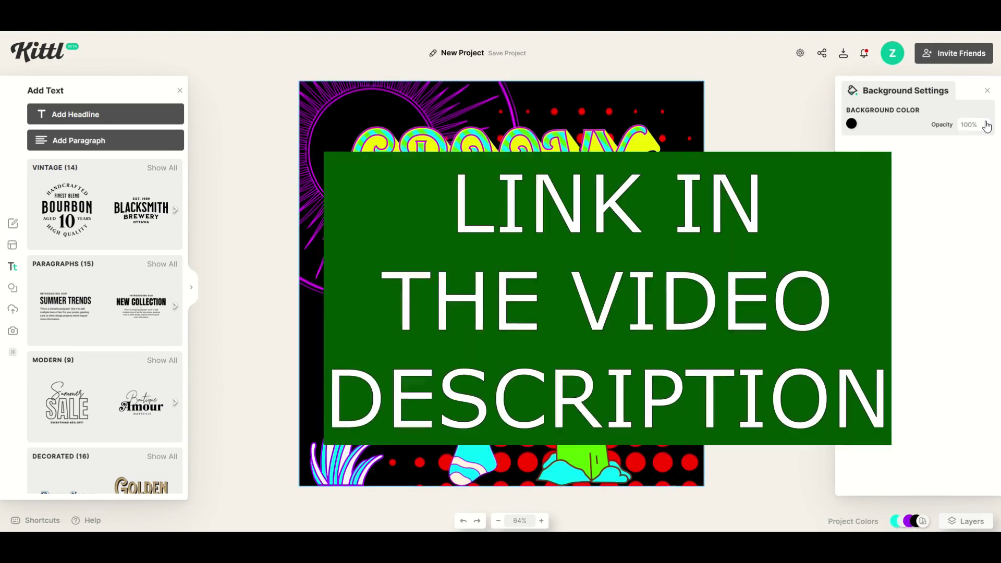